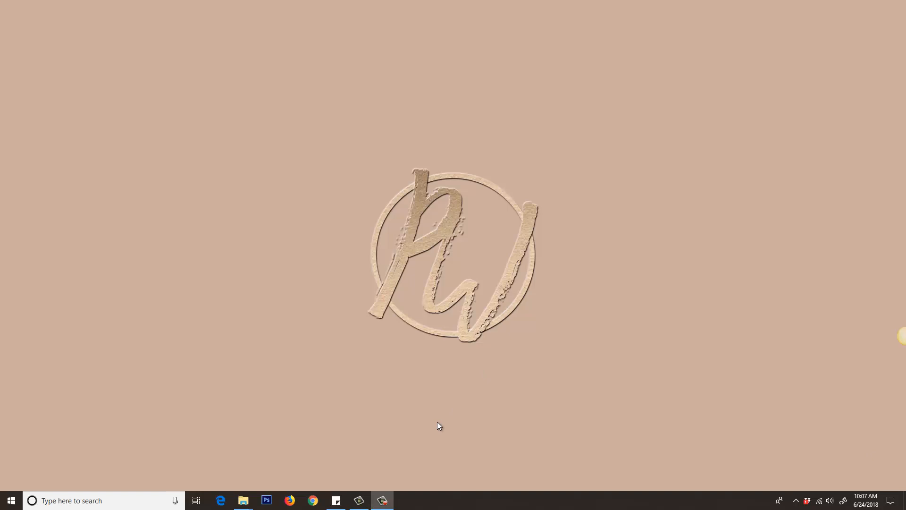
Step: Launch PhotoScape v3.7
{"action": "left_click", "coordinate": [11, 500]}
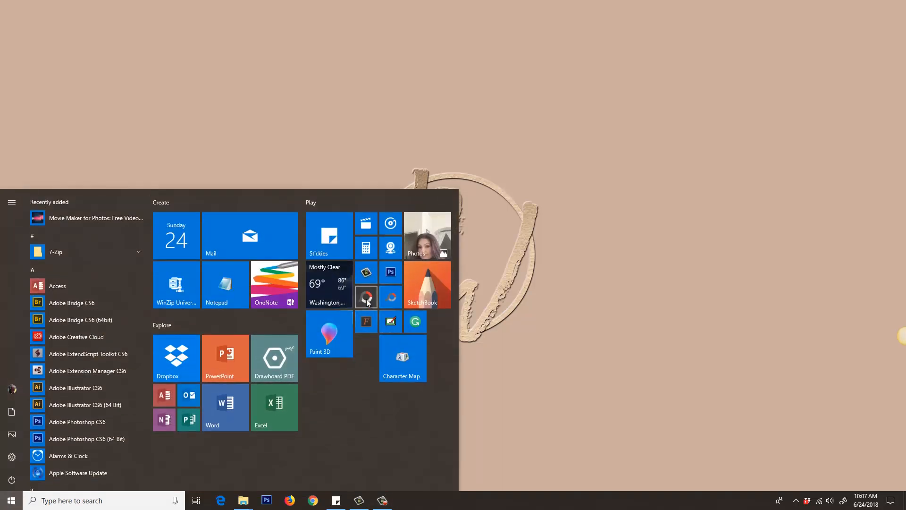
{"action": "left_click", "coordinate": [366, 297]}
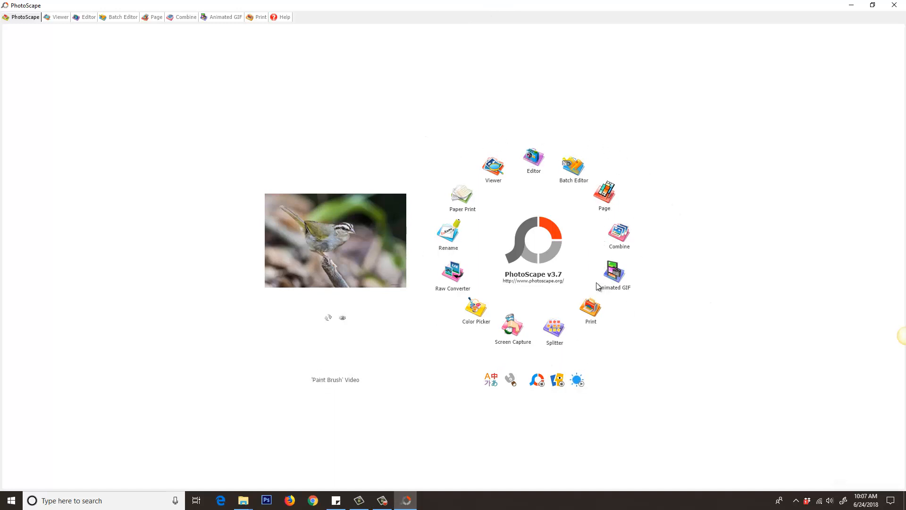
Step: Open PhotoScape X, look over its photo viewer and feature tutorials page, and minimise it to return to PhotoScape v3.7
{"action": "left_click", "coordinate": [10, 502]}
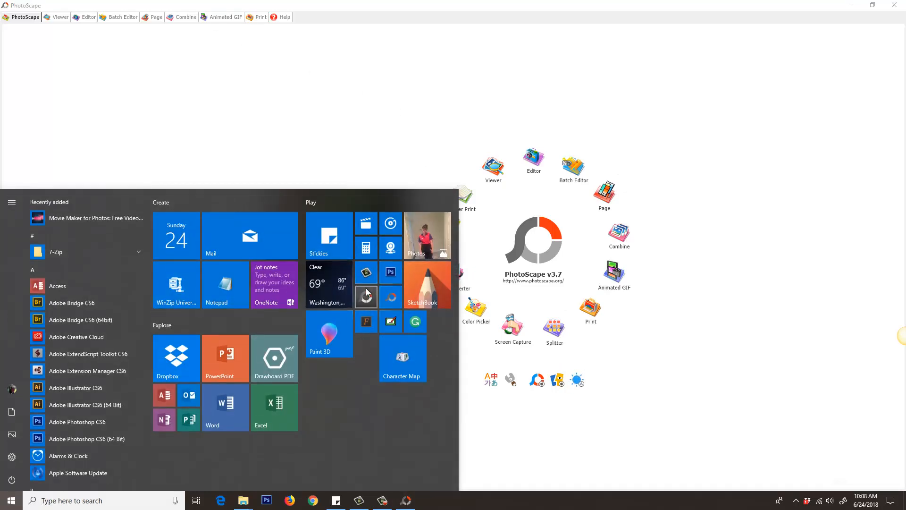
{"action": "left_click", "coordinate": [366, 298]}
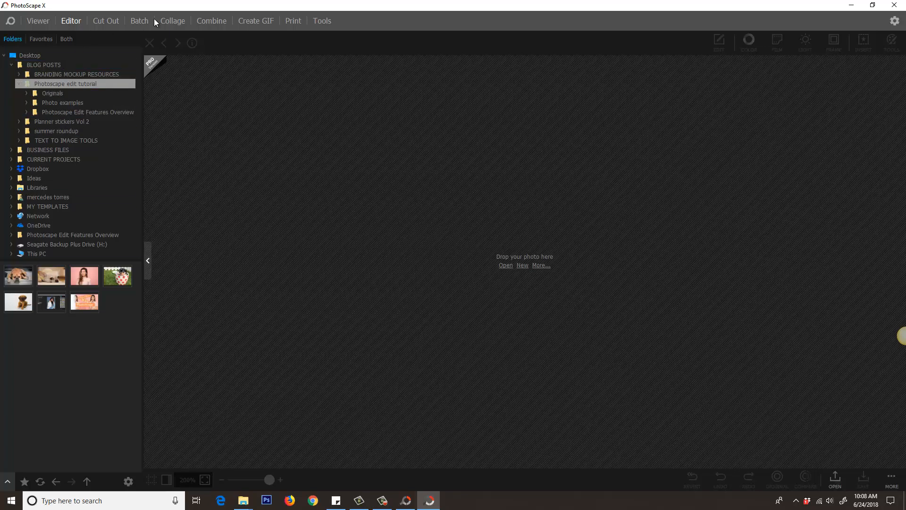
{"action": "left_click", "coordinate": [38, 21]}
{"action": "left_click", "coordinate": [10, 22]}
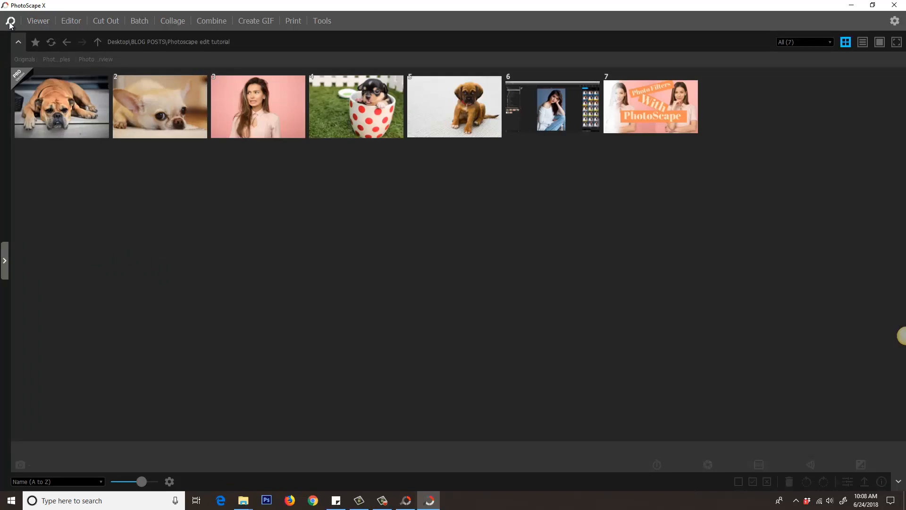
{"action": "scroll", "coordinate": [405, 64], "scroll_direction": "down", "scroll_amount": 15}
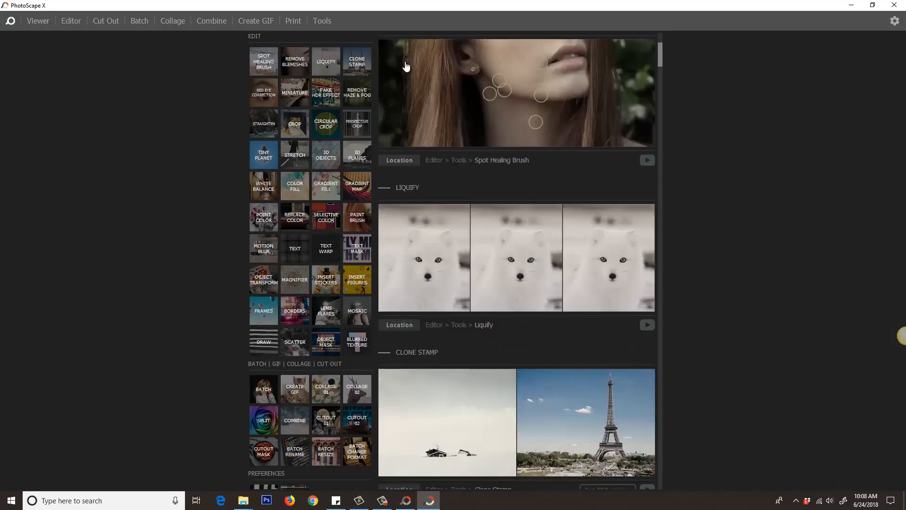
{"action": "scroll", "coordinate": [405, 66], "scroll_direction": "up", "scroll_amount": 15}
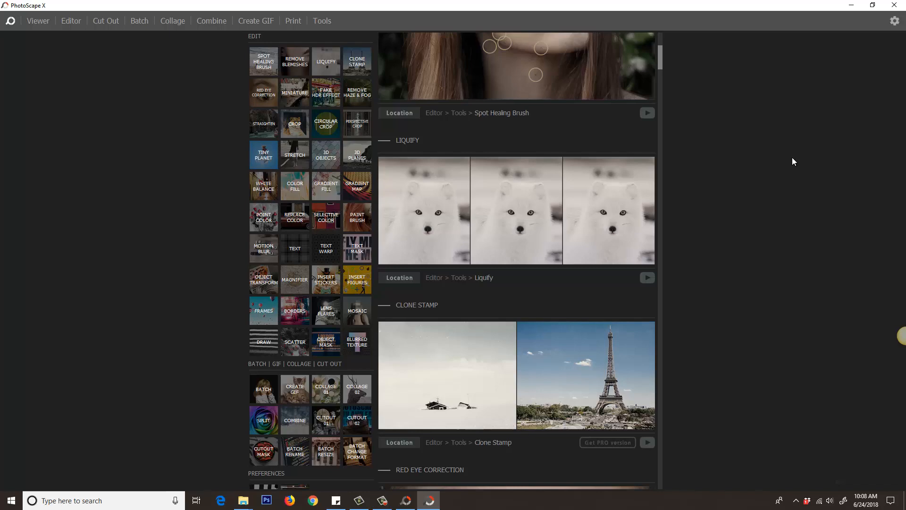
{"action": "left_click", "coordinate": [851, 5]}
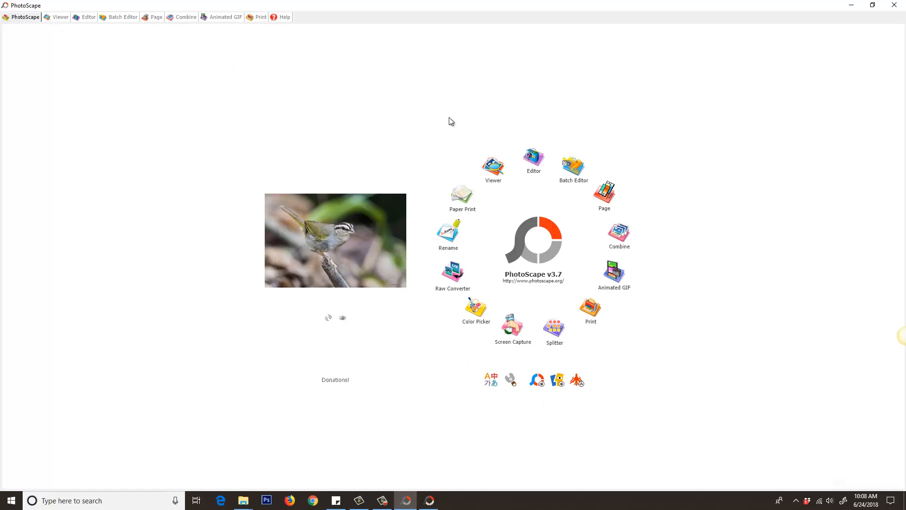
Step: Load adolescent-beautiful-beauty-247878.jpg from the Photoscape Edit Features Overview folder into the Editor, and check the folder's Other Assets subfolder
{"action": "left_click", "coordinate": [533, 158]}
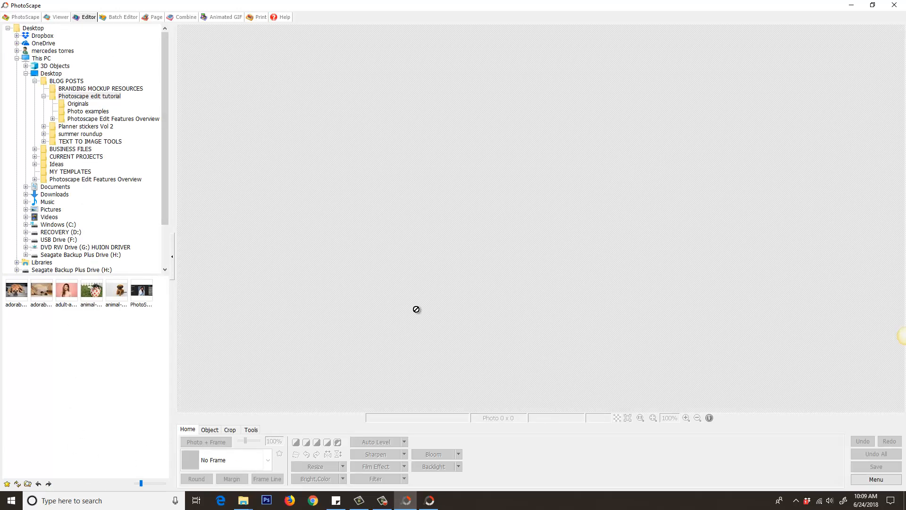
{"action": "left_click", "coordinate": [94, 179]}
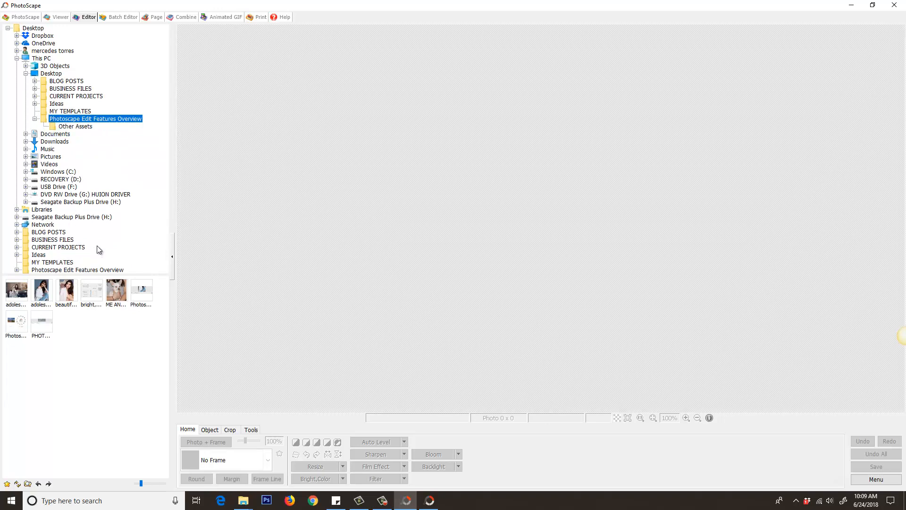
{"action": "left_click", "coordinate": [40, 292]}
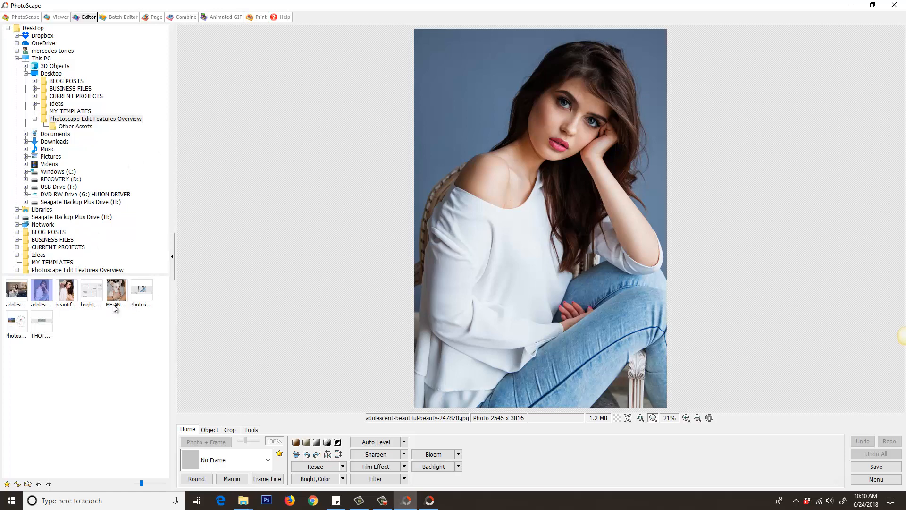
{"action": "left_click", "coordinate": [74, 126]}
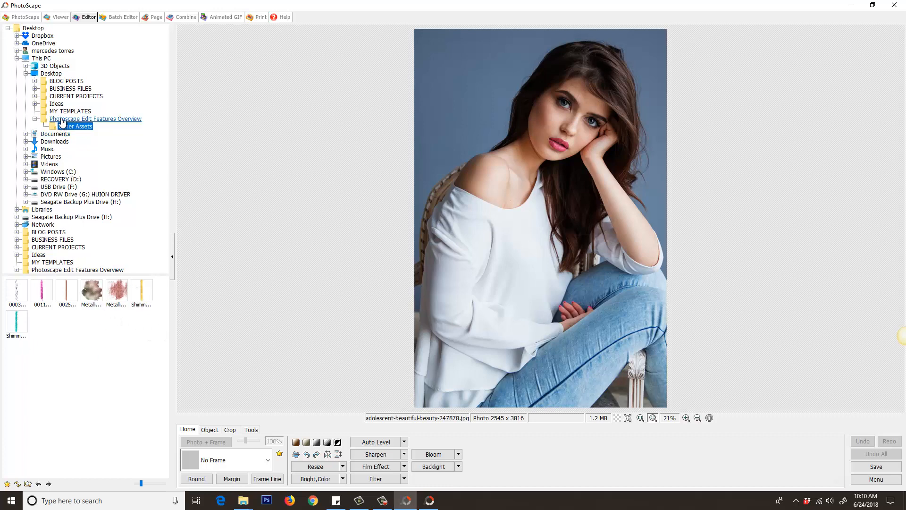
{"action": "left_click", "coordinate": [94, 118]}
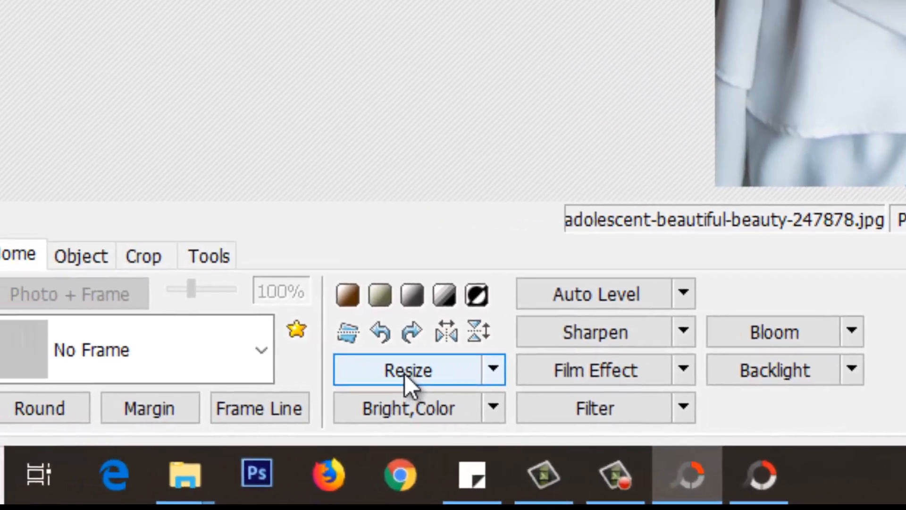
Step: Resize the photo to 1000 pixels wide with the aspect ratio preserved, and check the preset reduction sizes
{"action": "left_click", "coordinate": [254, 359]}
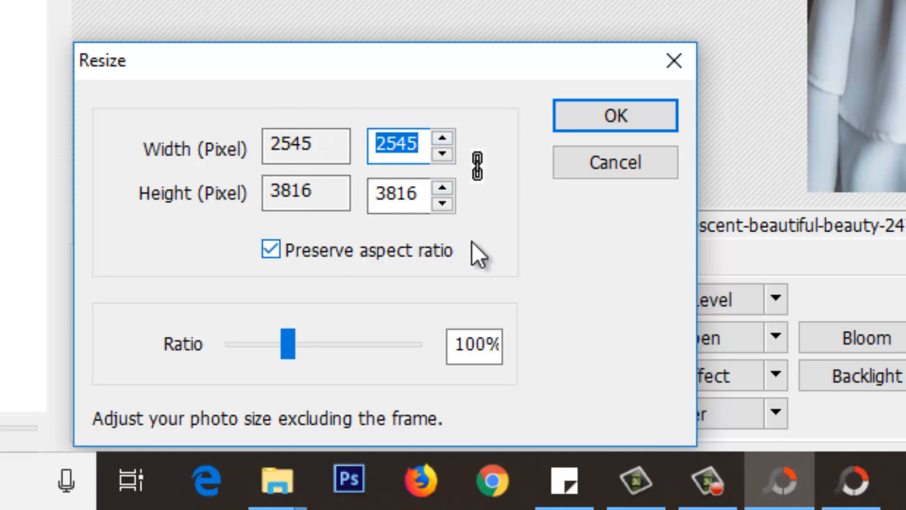
{"action": "type", "text": "1000"}
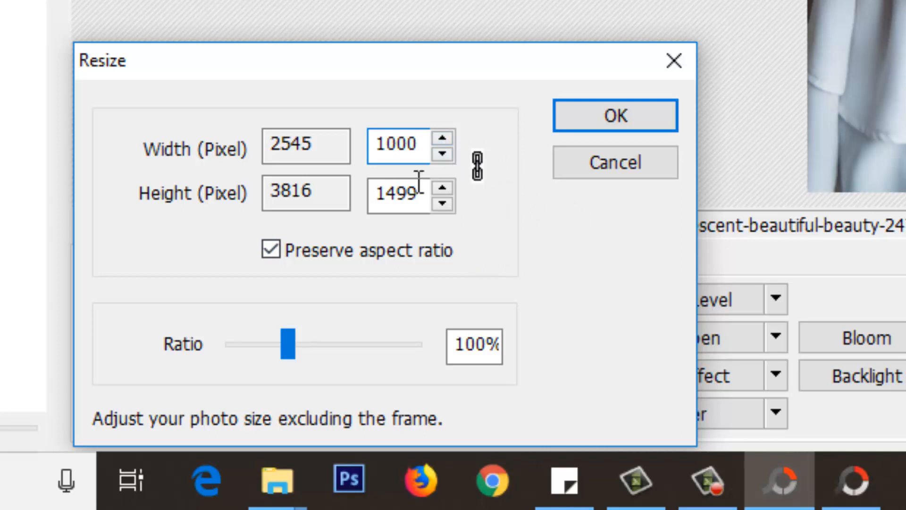
{"action": "left_click", "coordinate": [279, 248]}
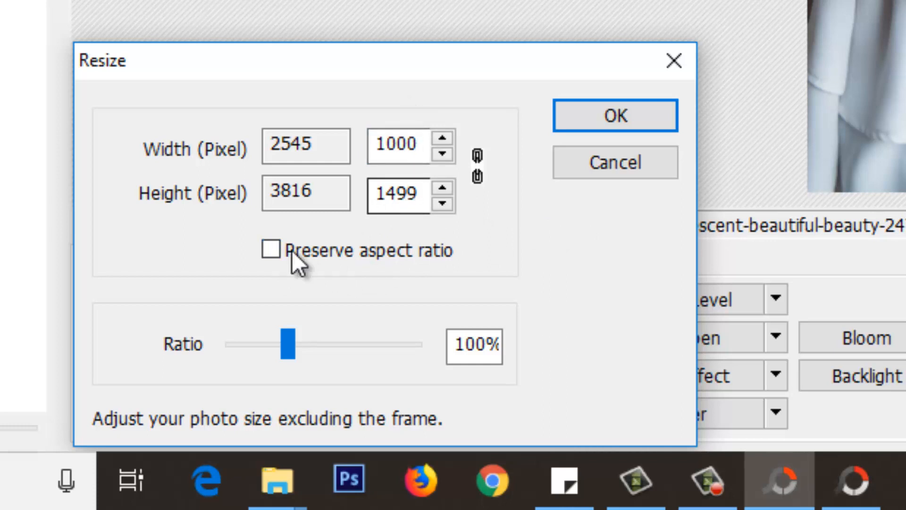
{"action": "left_click", "coordinate": [273, 246]}
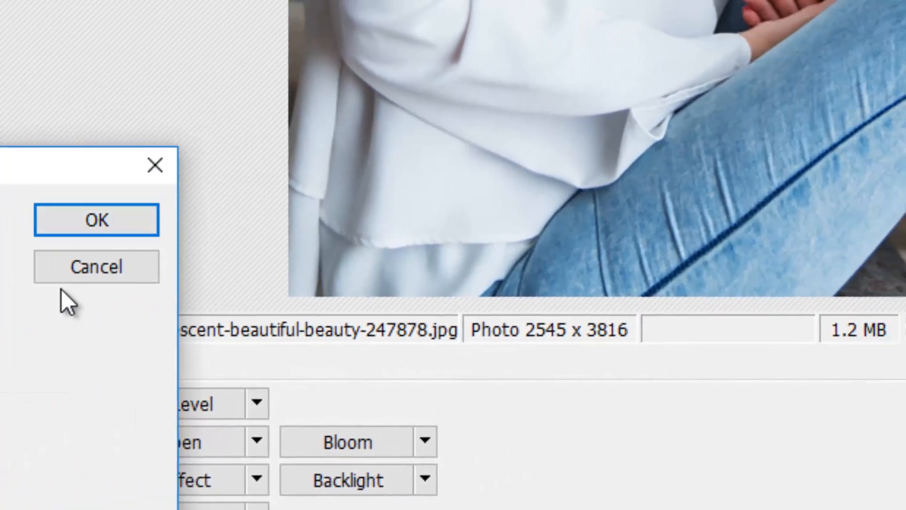
{"action": "left_click", "coordinate": [107, 219]}
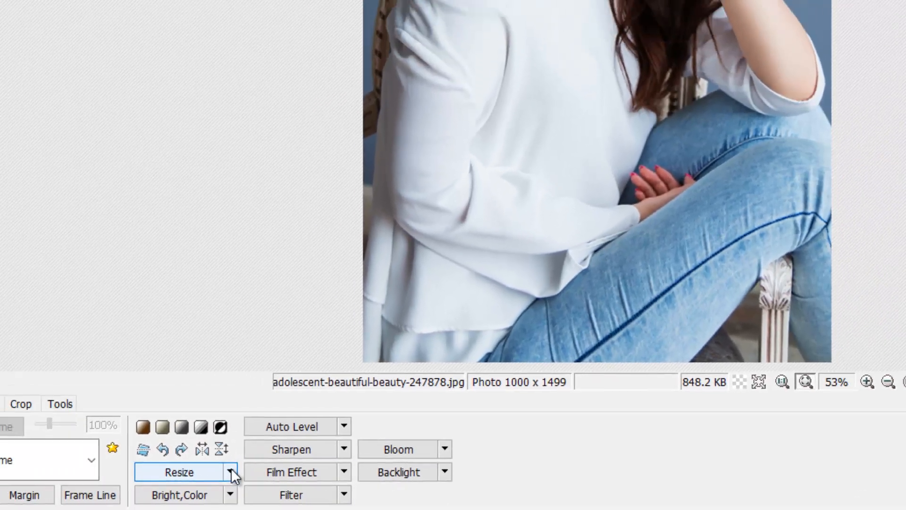
{"action": "left_click", "coordinate": [153, 475]}
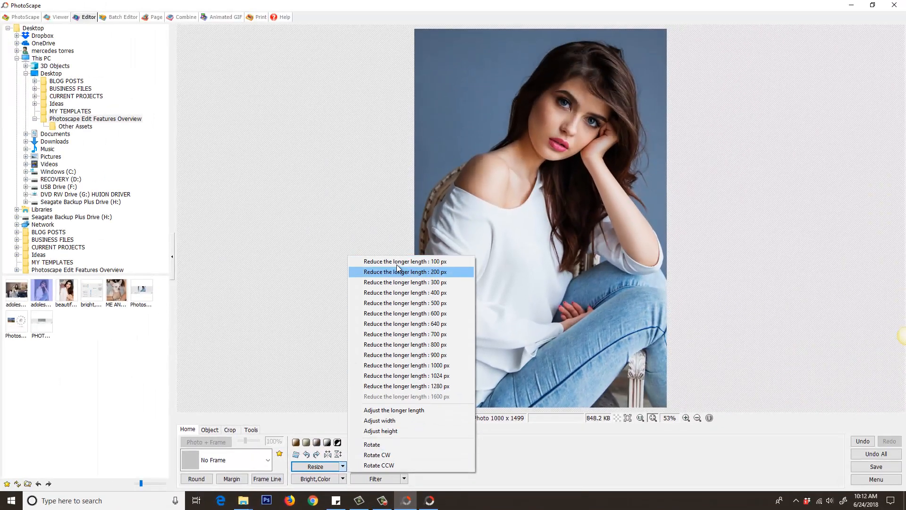
{"action": "left_click", "coordinate": [342, 466]}
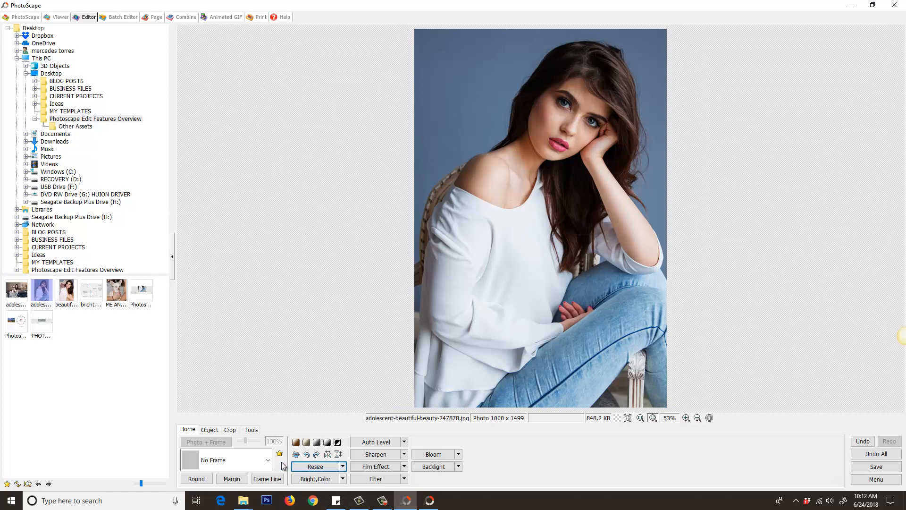
Step: In the Bright,Color adjustment, try a strong hue shift, and set Deepen to 44, Hue to -1 and Saturation to -107
{"action": "left_click", "coordinate": [315, 479]}
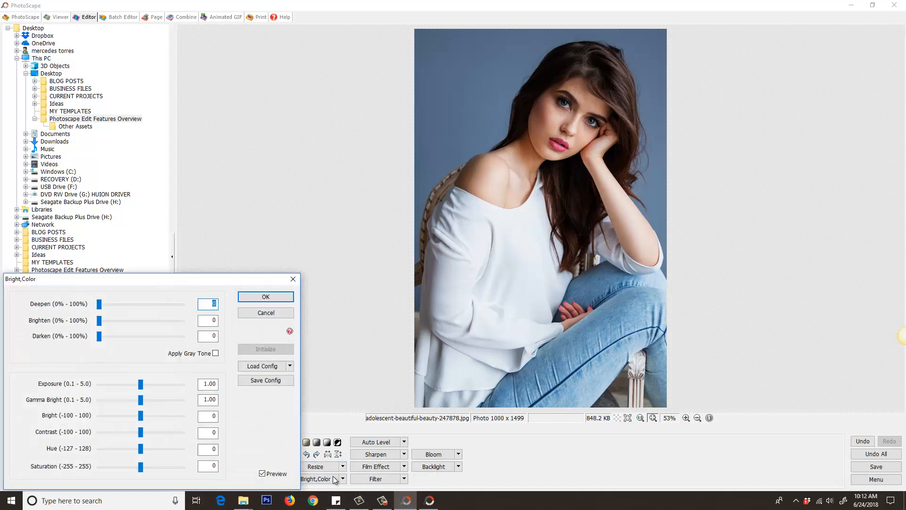
{"action": "left_click_drag", "start_coordinate": [195, 278], "coordinate": [267, 65]}
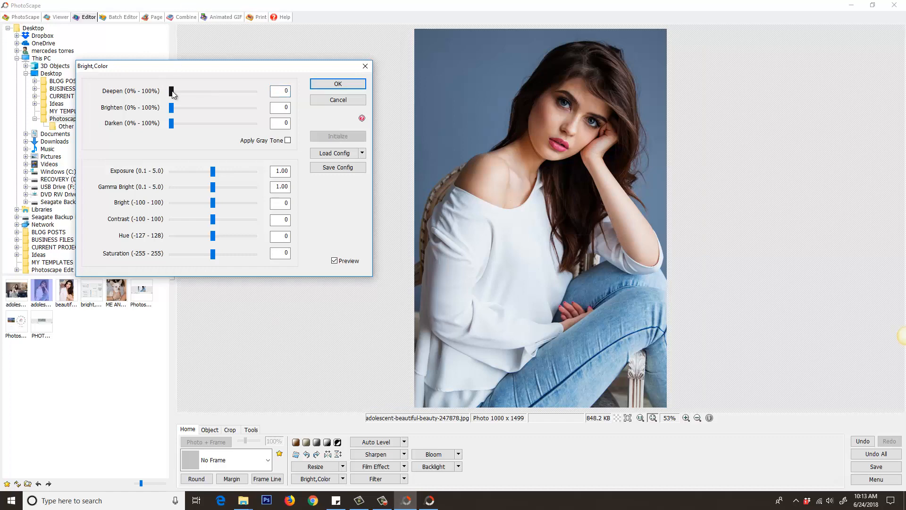
{"action": "mouse_move", "coordinate": [172, 92]}
{"action": "left_mouse_down"}
{"action": "mouse_move", "coordinate": [243, 90]}
{"action": "mouse_move", "coordinate": [148, 90]}
{"action": "mouse_move", "coordinate": [224, 108]}
{"action": "mouse_move", "coordinate": [172, 107]}
{"action": "left_mouse_up"}
{"action": "mouse_move", "coordinate": [213, 171]}
{"action": "left_mouse_down"}
{"action": "mouse_move", "coordinate": [235, 171]}
{"action": "mouse_move", "coordinate": [213, 173]}
{"action": "left_mouse_up"}
{"action": "left_click_drag", "start_coordinate": [214, 238], "coordinate": [254, 237]}
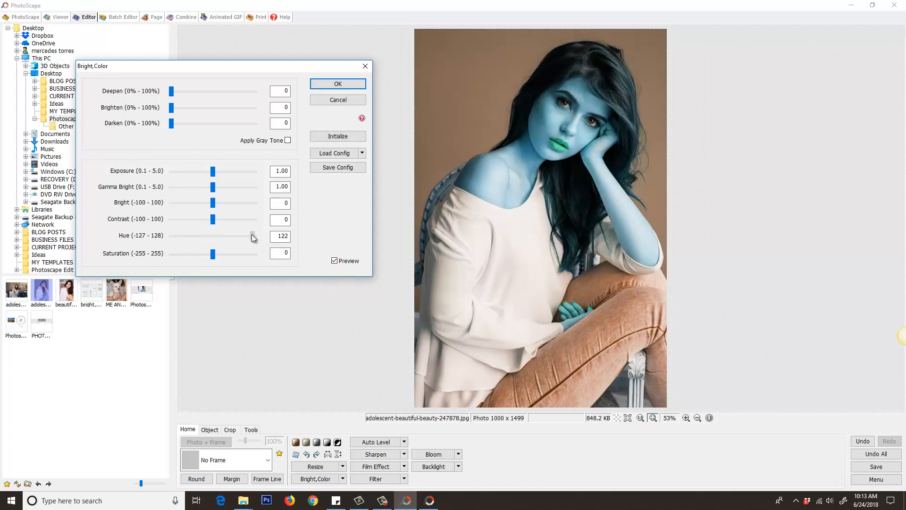
{"action": "left_click_drag", "start_coordinate": [212, 241], "coordinate": [195, 253]}
{"action": "left_click_drag", "start_coordinate": [171, 91], "coordinate": [208, 93]}
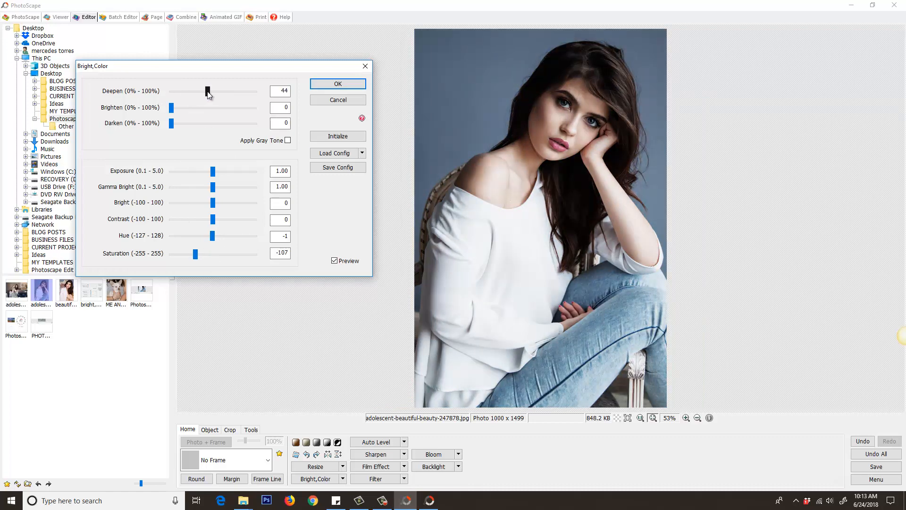
Step: Save the Bright,Color settings as the configuration file new.brightness, and close the adjustment without applying it
{"action": "left_click", "coordinate": [346, 169]}
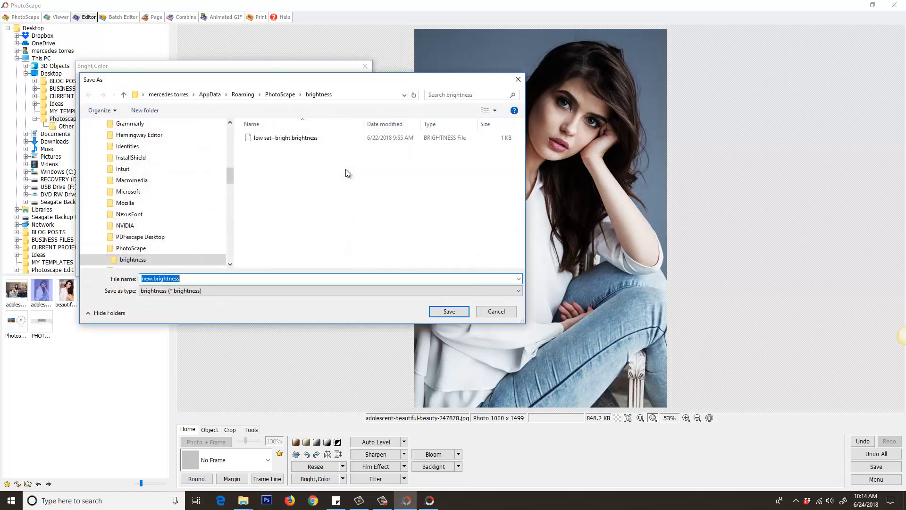
{"action": "left_click", "coordinate": [450, 313]}
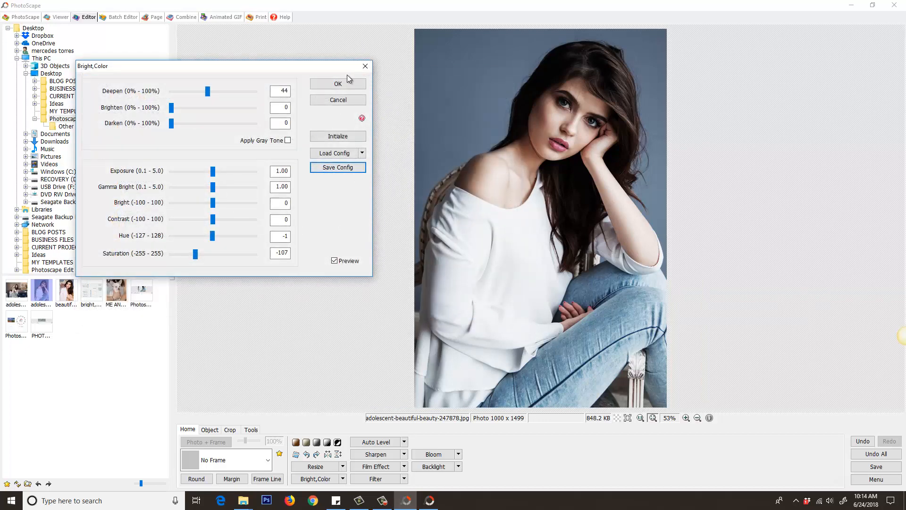
{"action": "left_click", "coordinate": [338, 100]}
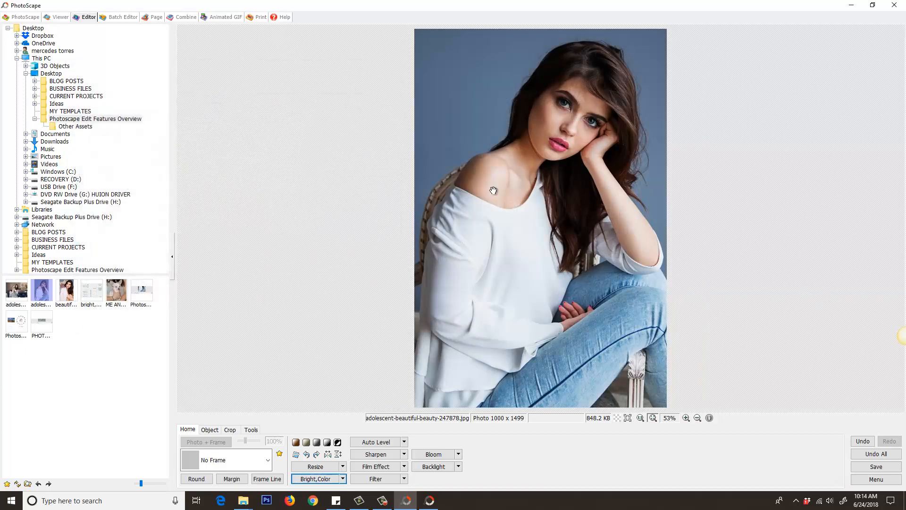
Step: Load the saved new.brightness configuration in the Bright,Color adjustment to preview it on the photo, and cancel the adjustment
{"action": "left_click", "coordinate": [316, 479]}
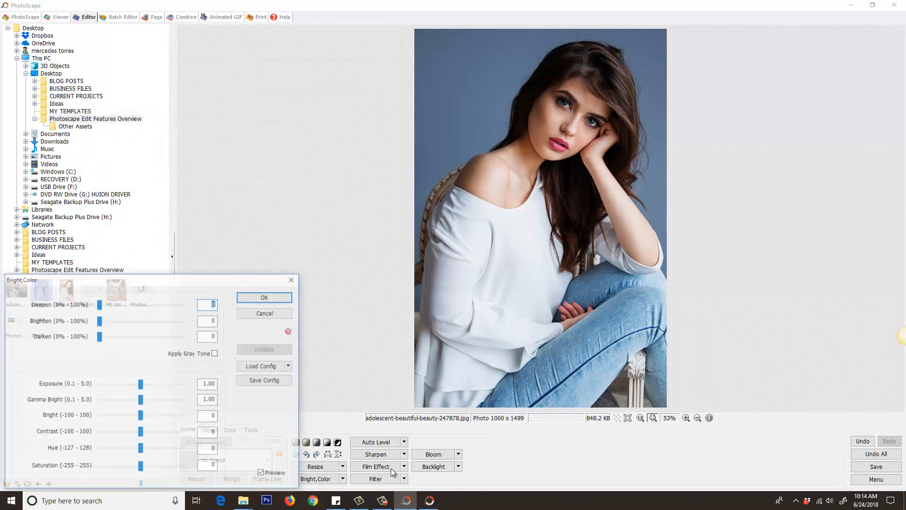
{"action": "left_click", "coordinate": [265, 367]}
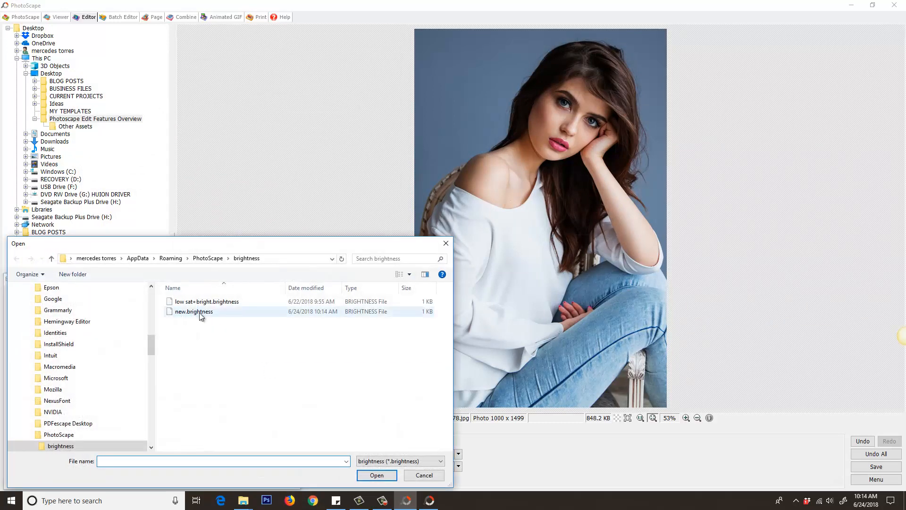
{"action": "left_click", "coordinate": [199, 312]}
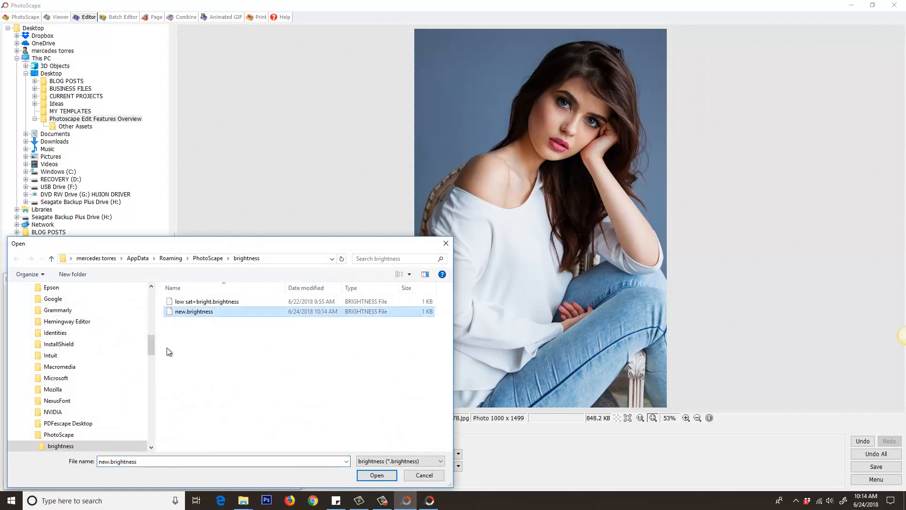
{"action": "left_click", "coordinate": [386, 479]}
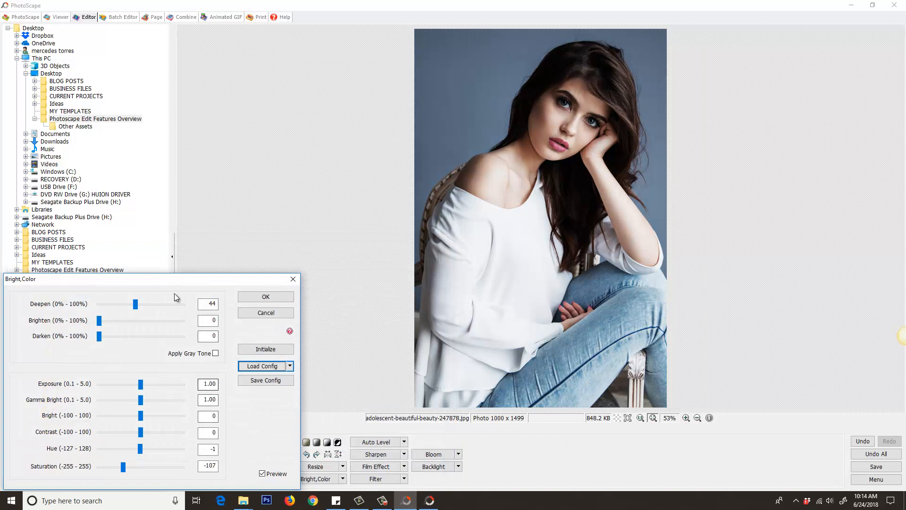
{"action": "left_click_drag", "start_coordinate": [176, 279], "coordinate": [253, 104]}
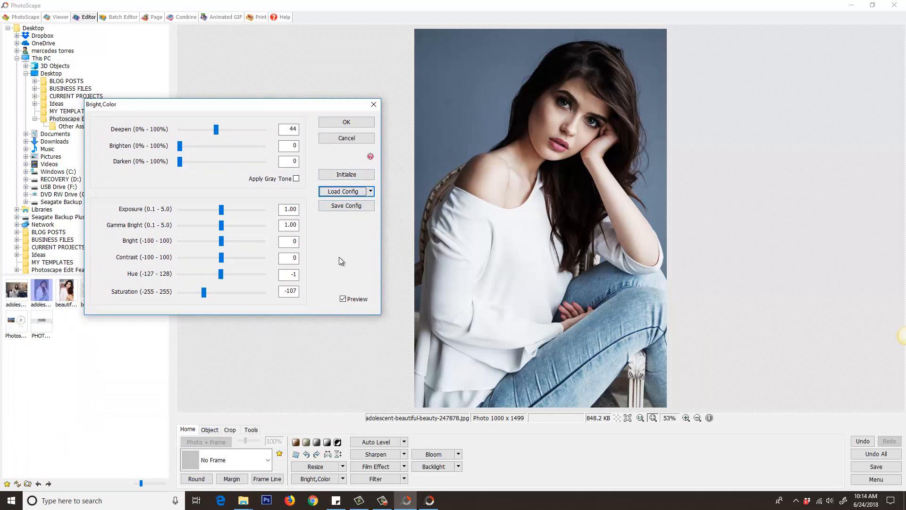
{"action": "left_click", "coordinate": [343, 125]}
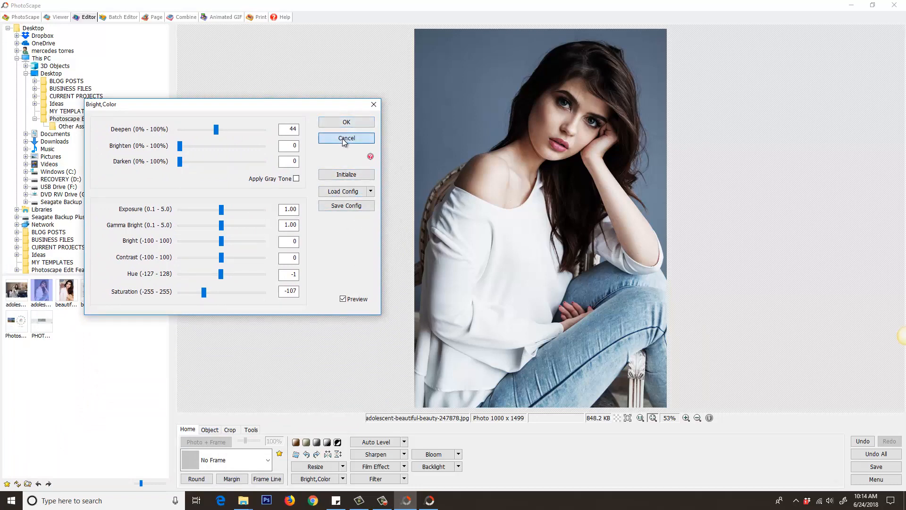
Step: Try the High level of the Deepen preset on the photo, and undo it
{"action": "left_click", "coordinate": [343, 479]}
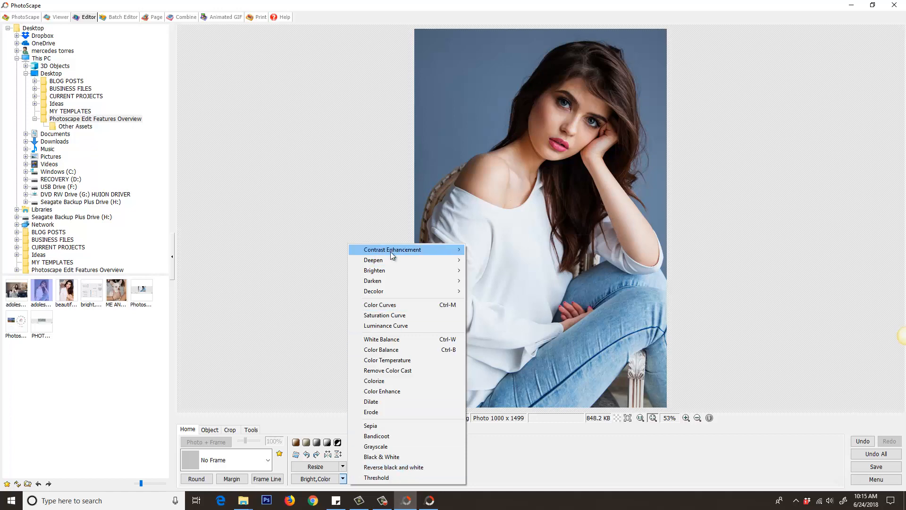
{"action": "mouse_move", "coordinate": [387, 261]}
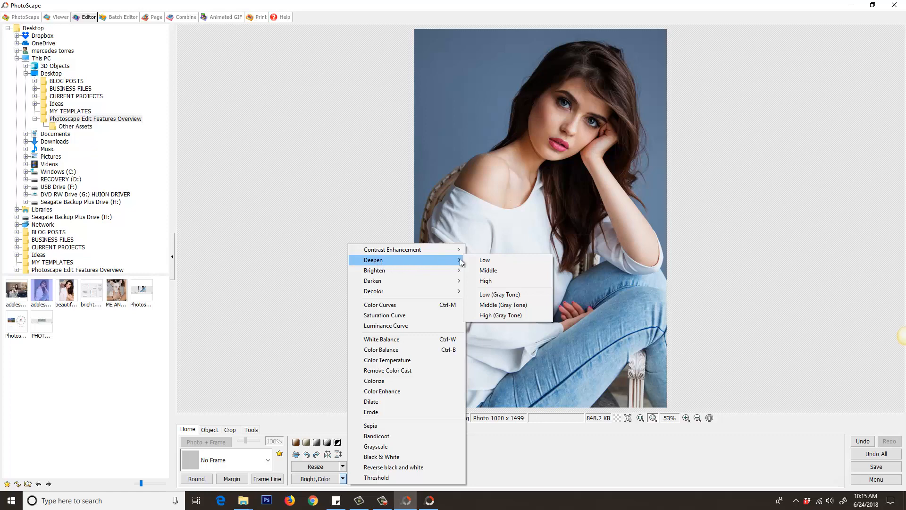
{"action": "left_click", "coordinate": [506, 281]}
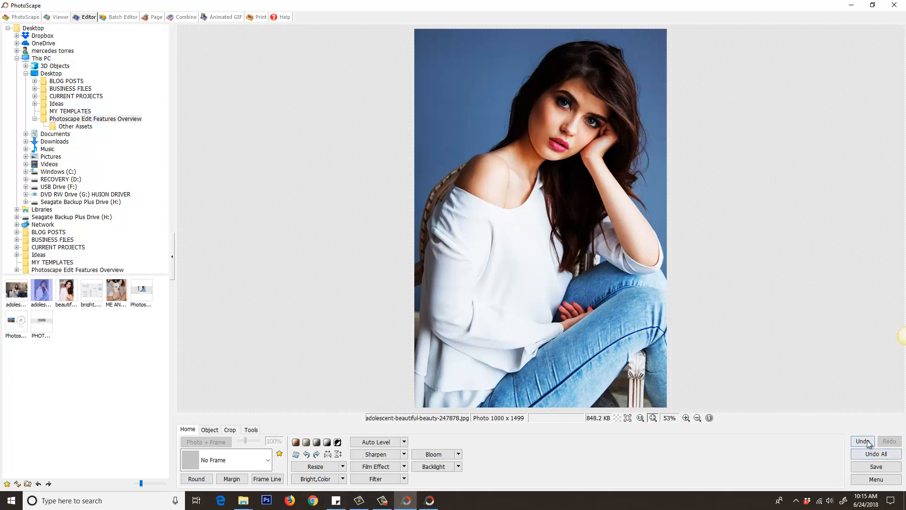
{"action": "left_click", "coordinate": [874, 455]}
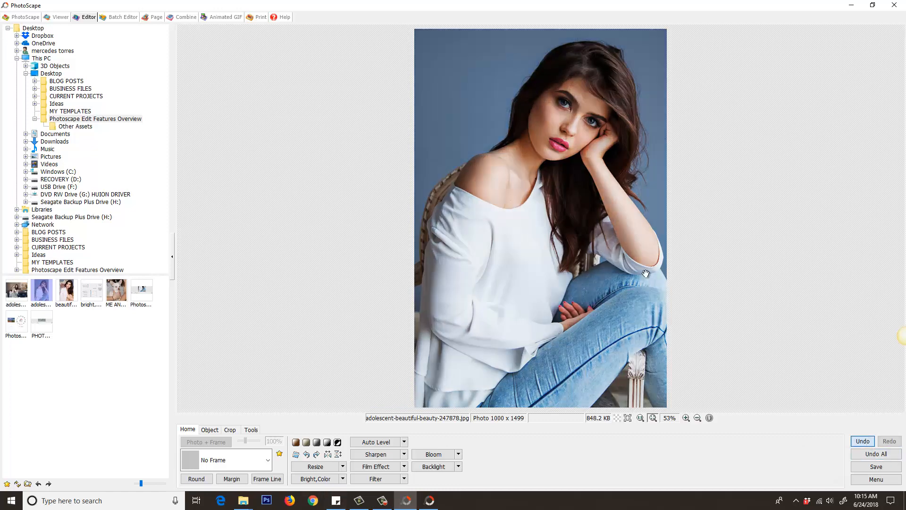
{"action": "left_click", "coordinate": [342, 479]}
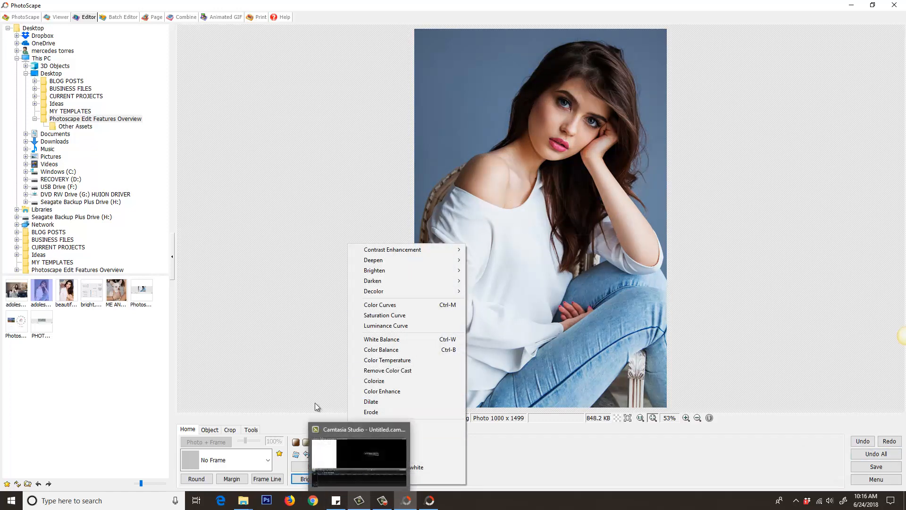
{"action": "left_click", "coordinate": [299, 396]}
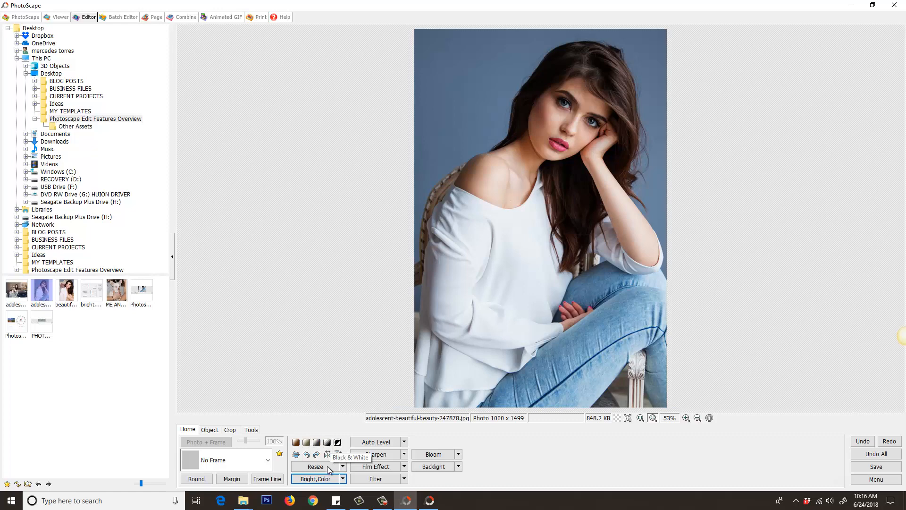
{"action": "left_click", "coordinate": [343, 479]}
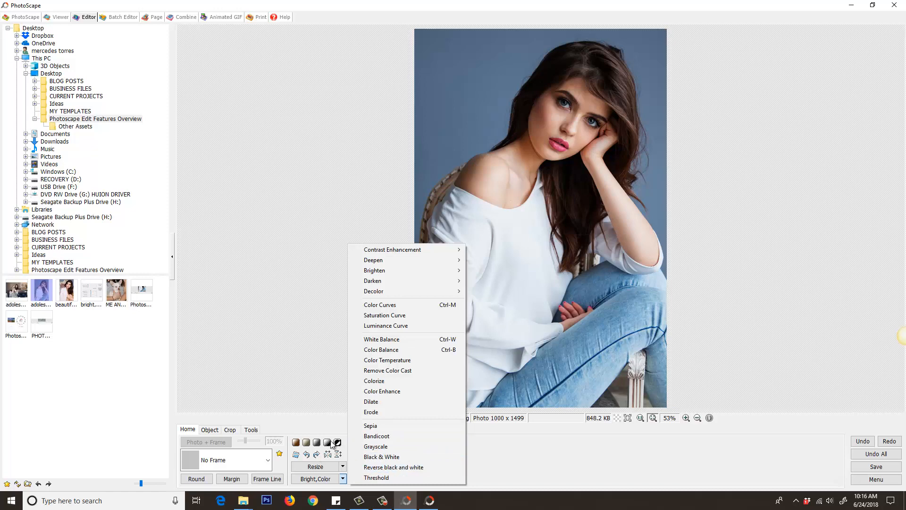
{"action": "left_click", "coordinate": [296, 375]}
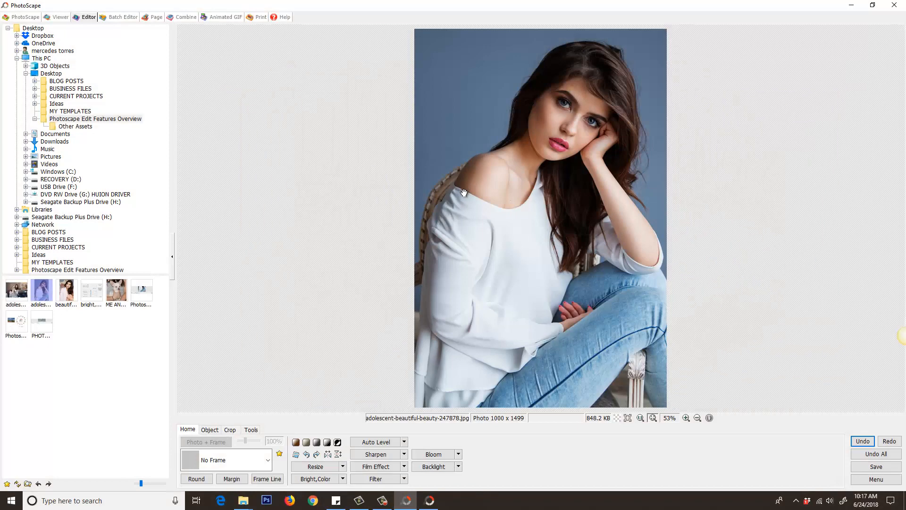
Step: Browse the Film Effect presets, and preview them in grayscale at Low strength before returning to color at Middle strength
{"action": "left_click", "coordinate": [398, 467]}
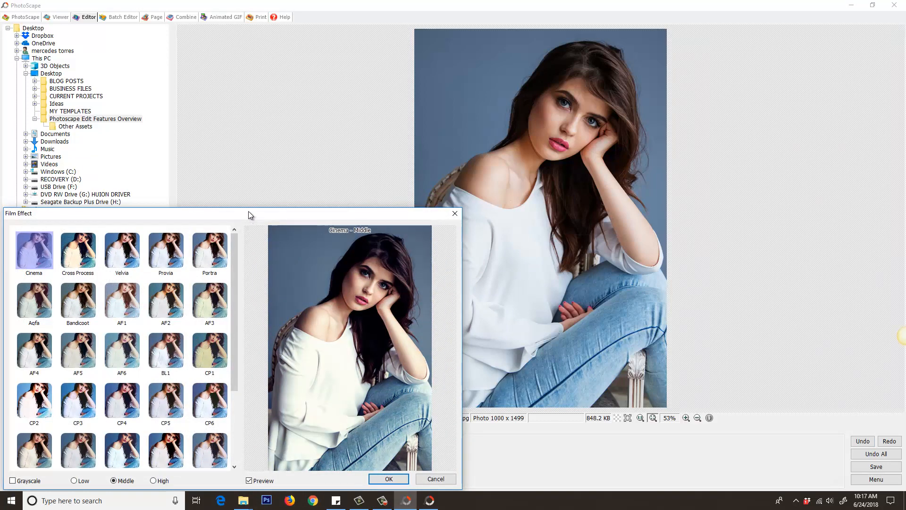
{"action": "left_click_drag", "start_coordinate": [251, 212], "coordinate": [261, 103]}
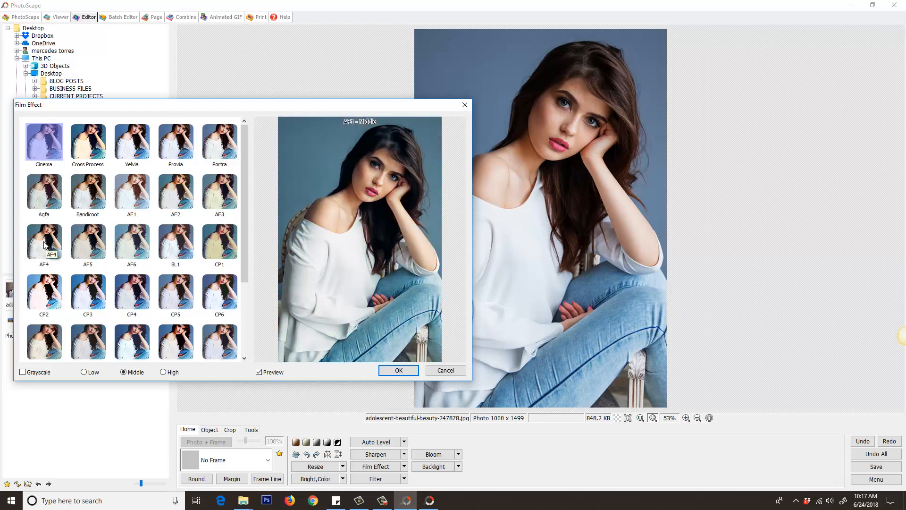
{"action": "left_click_drag", "start_coordinate": [241, 261], "coordinate": [250, 334]}
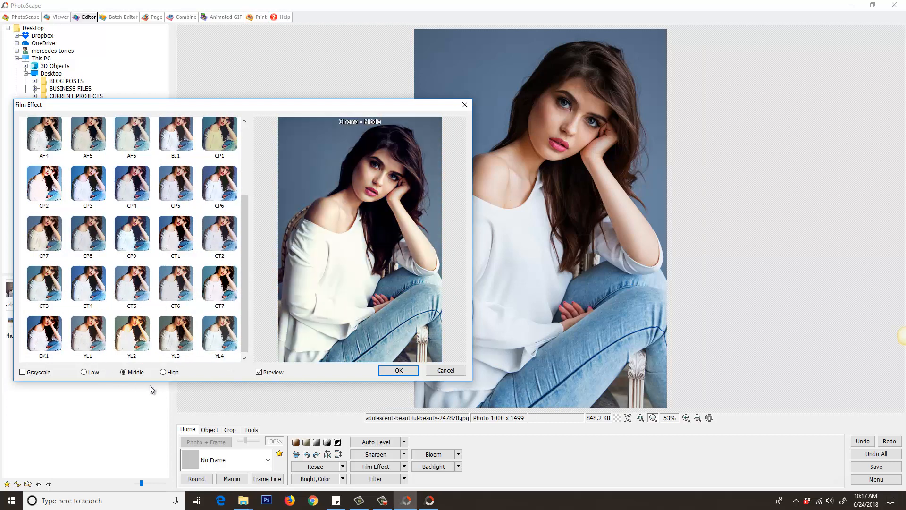
{"action": "left_click", "coordinate": [23, 373]}
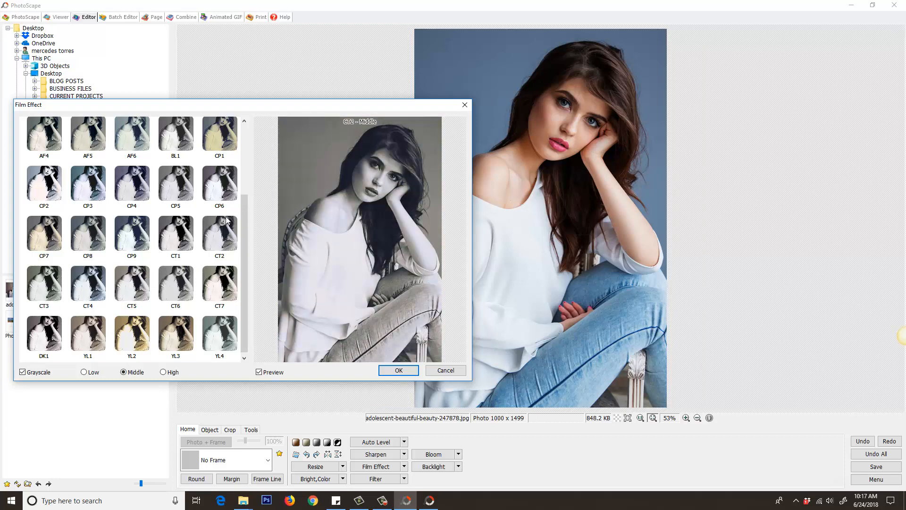
{"action": "left_click", "coordinate": [84, 372]}
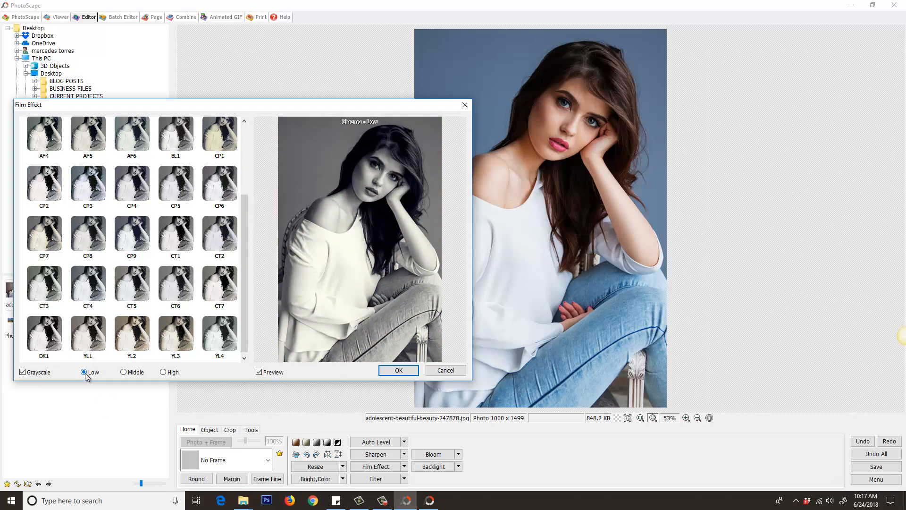
{"action": "left_click", "coordinate": [123, 372]}
{"action": "left_click", "coordinate": [39, 373]}
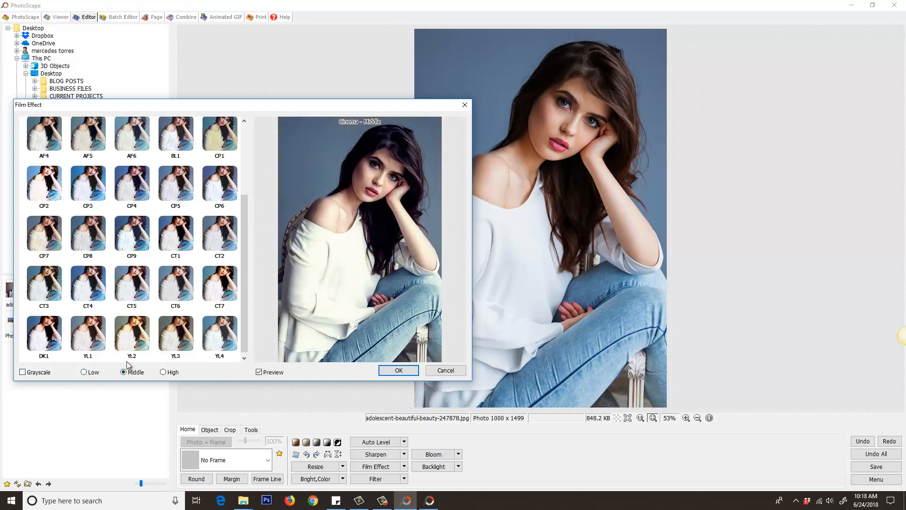
Step: Compare the Cinema film effect in color at Low, Middle and High strength, and cancel the Film Effect without applying it
{"action": "left_click", "coordinate": [85, 372]}
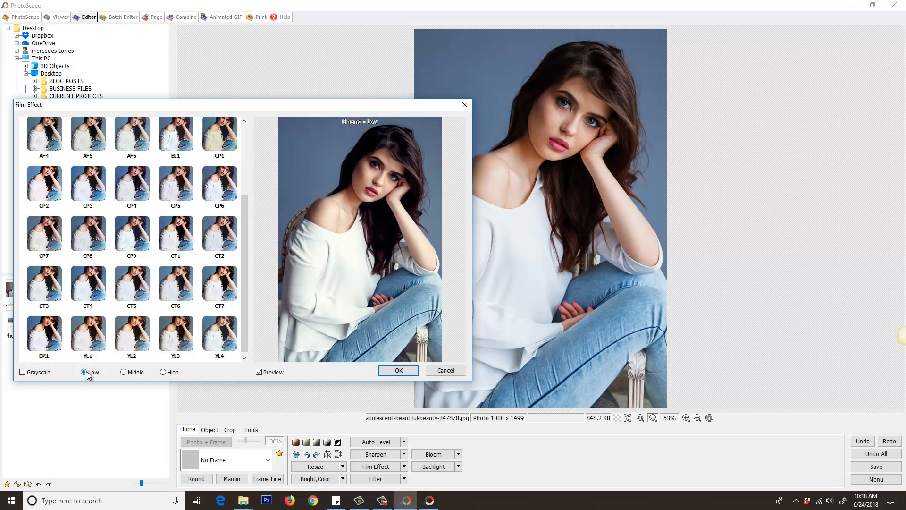
{"action": "left_click", "coordinate": [122, 372]}
{"action": "left_click", "coordinate": [163, 372]}
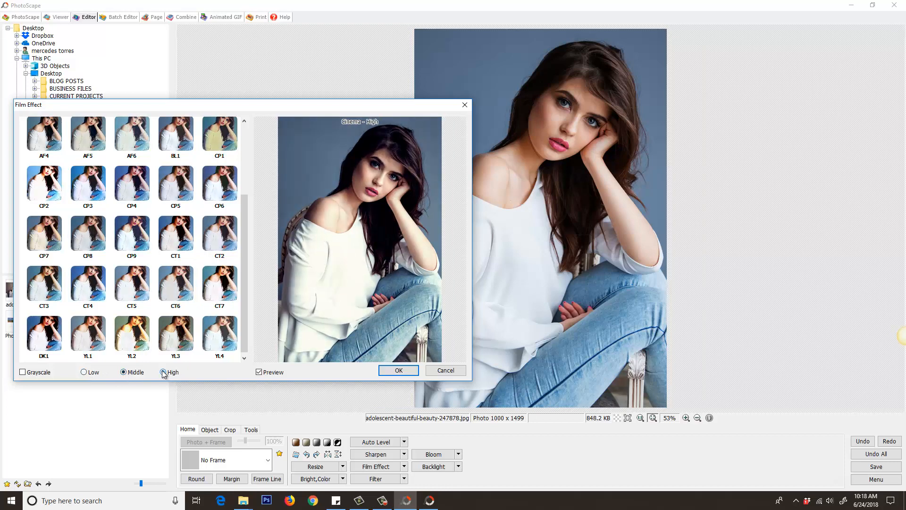
{"action": "left_click", "coordinate": [446, 370]}
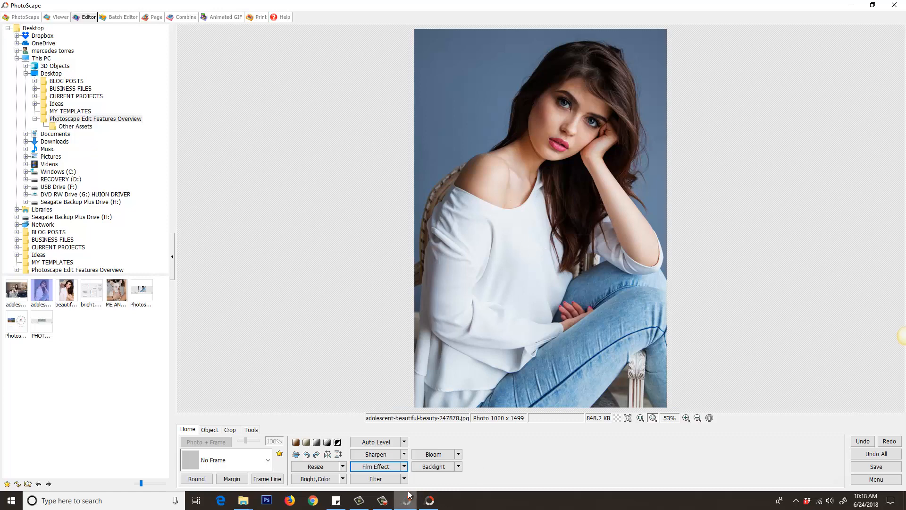
{"action": "left_click", "coordinate": [380, 467]}
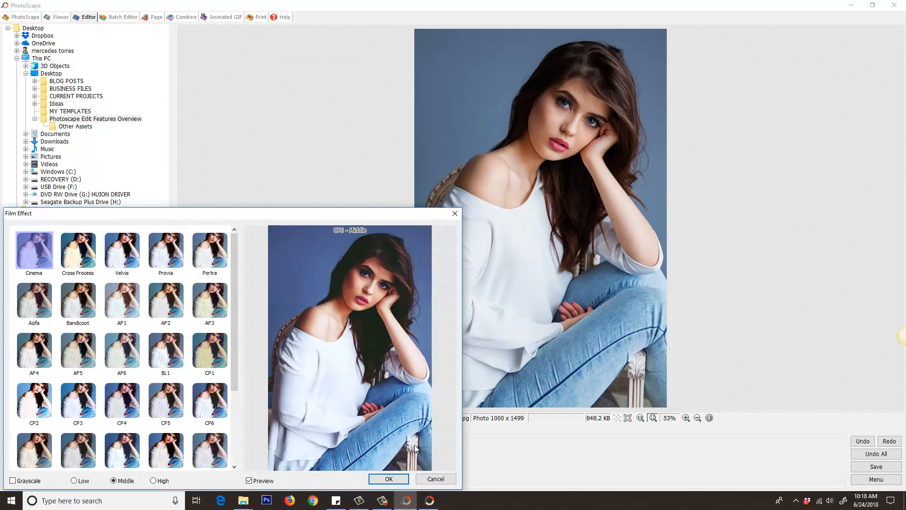
{"action": "left_click", "coordinate": [435, 479]}
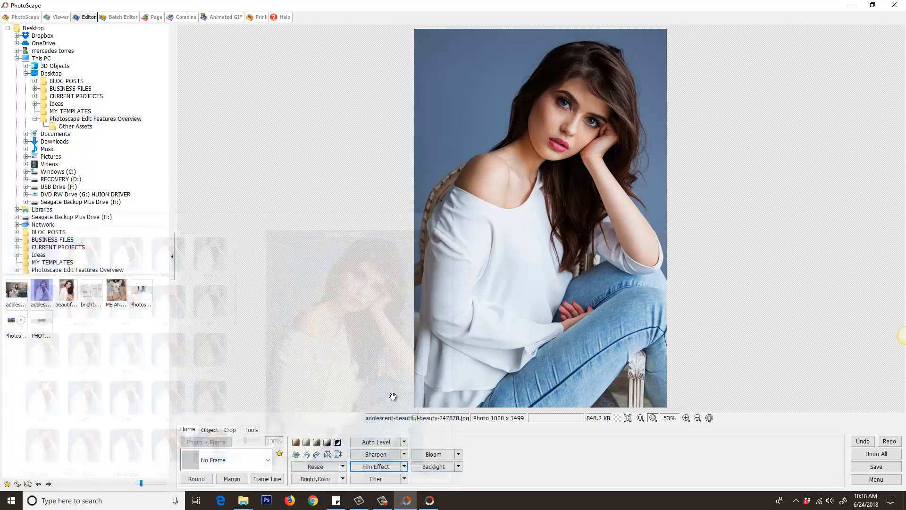
{"action": "left_click", "coordinate": [404, 466]}
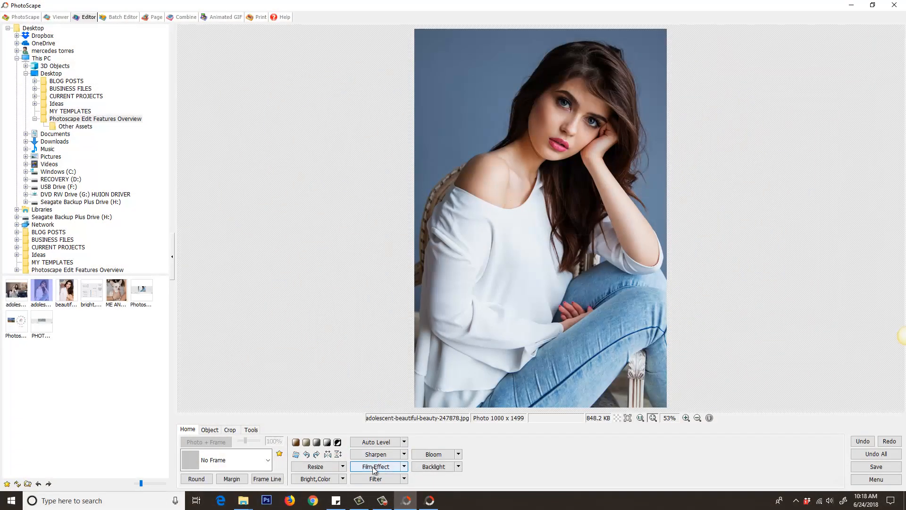
Step: Try Vignetting preset #9 from the filters on the photo, and undo it
{"action": "left_click", "coordinate": [376, 479]}
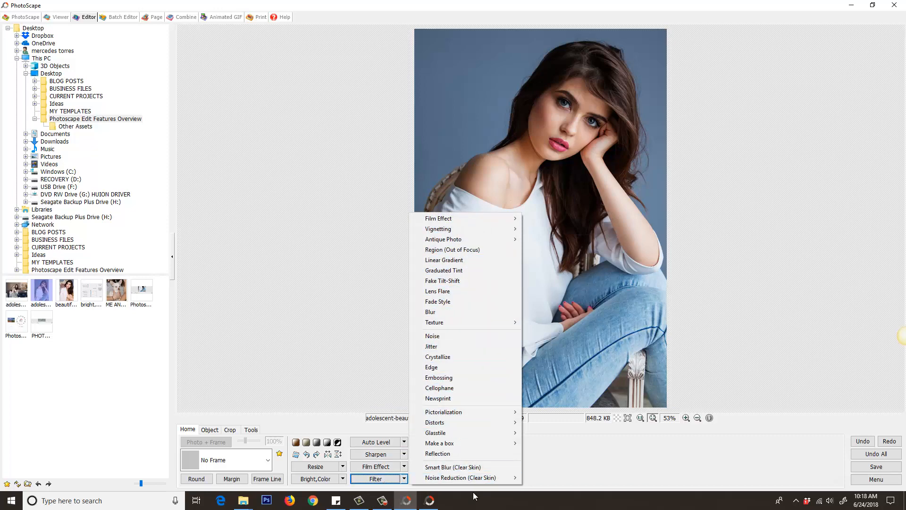
{"action": "mouse_move", "coordinate": [461, 220]}
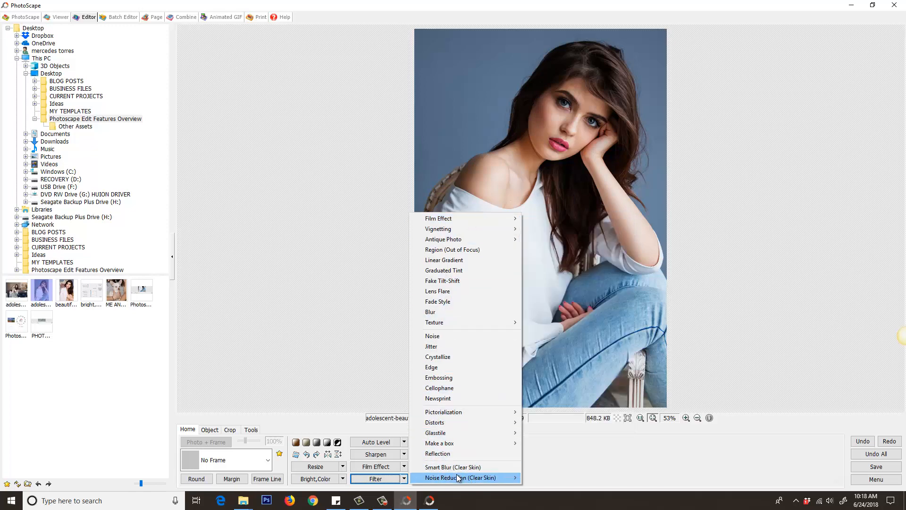
{"action": "mouse_move", "coordinate": [458, 478]}
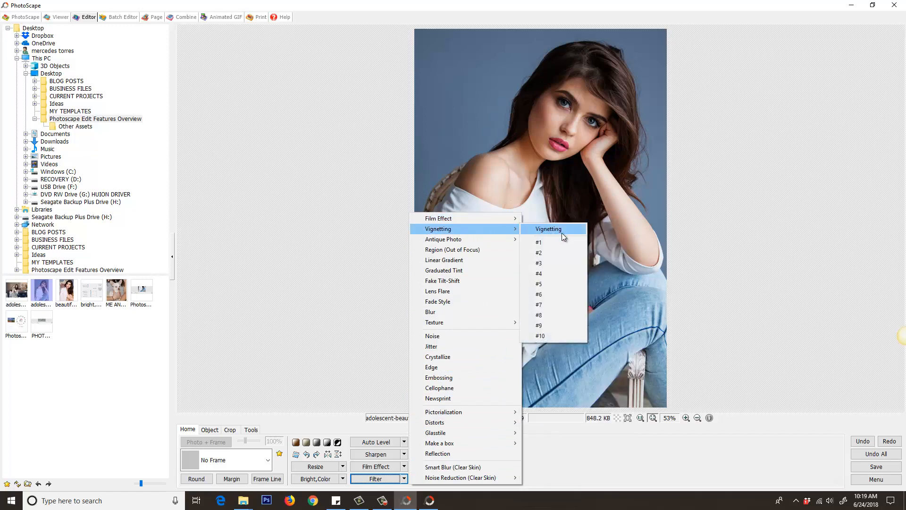
{"action": "left_click", "coordinate": [543, 326]}
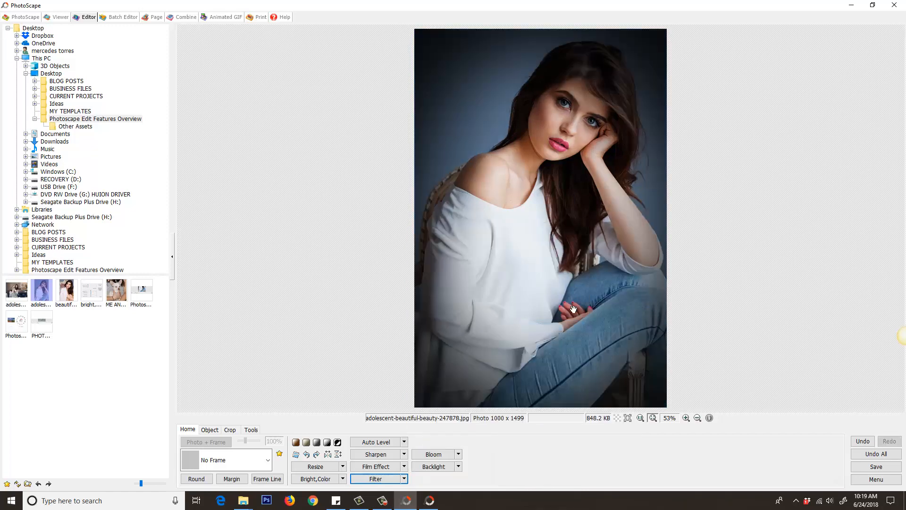
{"action": "left_click", "coordinate": [404, 479]}
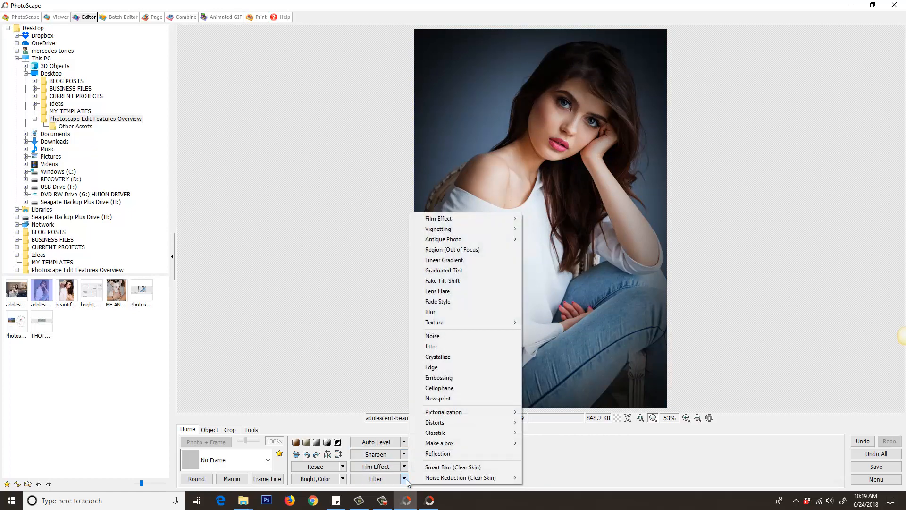
{"action": "left_click", "coordinate": [863, 441]}
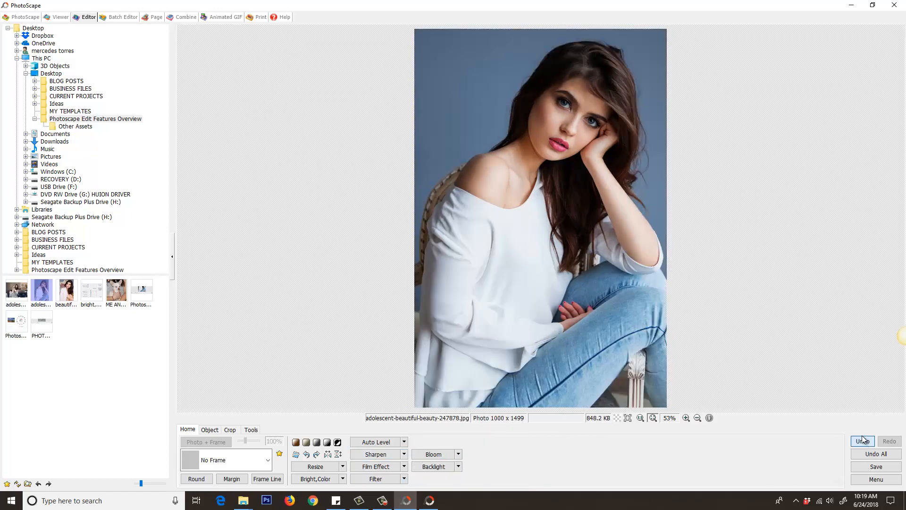
Step: Try the antique01 style of the Antique Photo filter on the photo, and undo it
{"action": "left_click", "coordinate": [404, 478]}
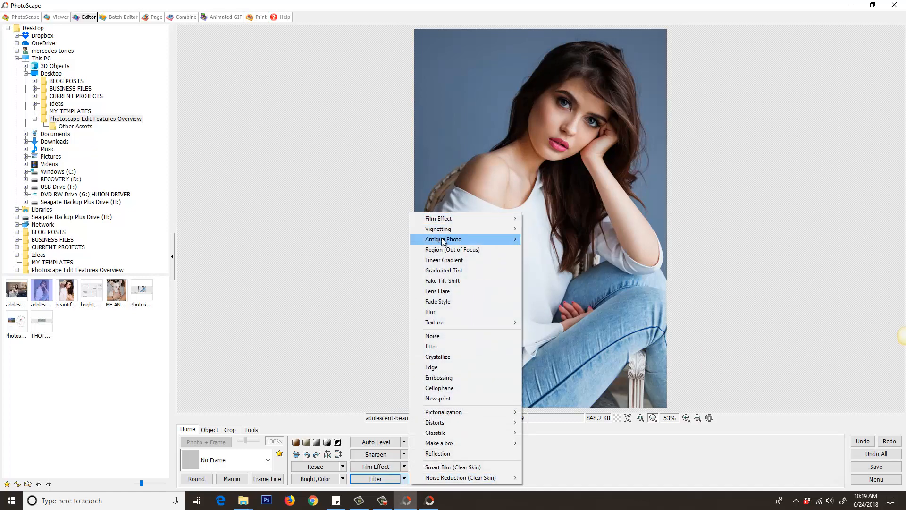
{"action": "mouse_move", "coordinate": [466, 243]}
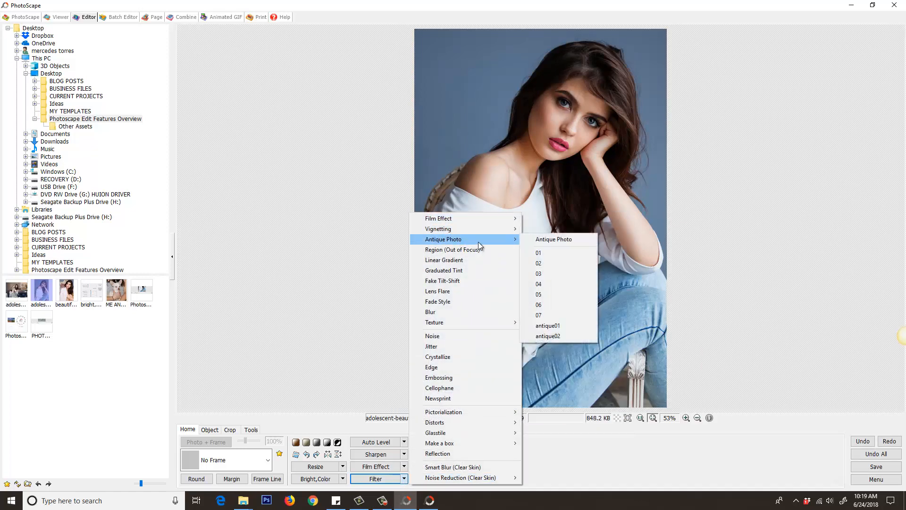
{"action": "left_click", "coordinate": [549, 327]}
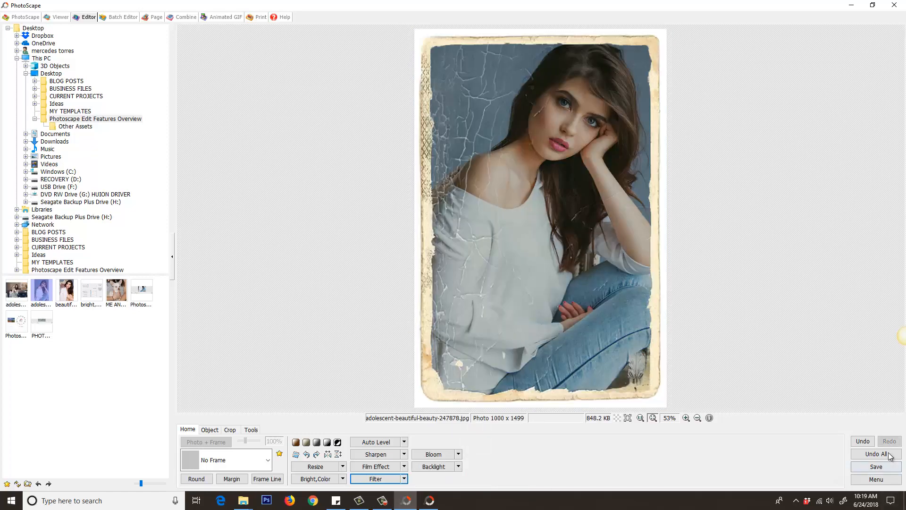
{"action": "left_click", "coordinate": [862, 441]}
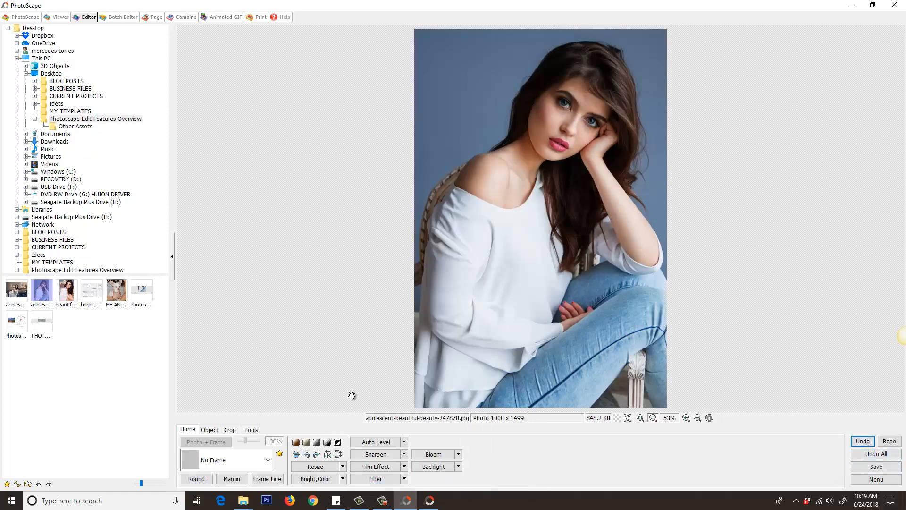
{"action": "left_click", "coordinate": [385, 479]}
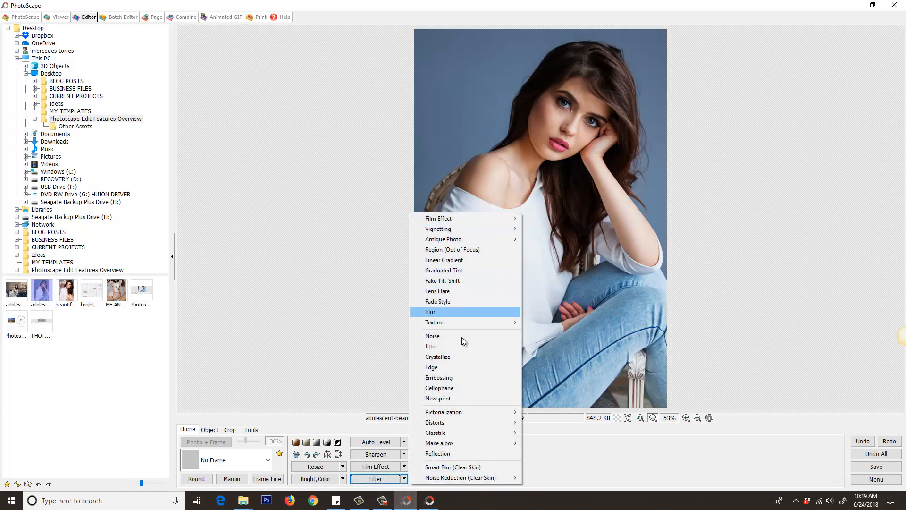
{"action": "left_click", "coordinate": [559, 472]}
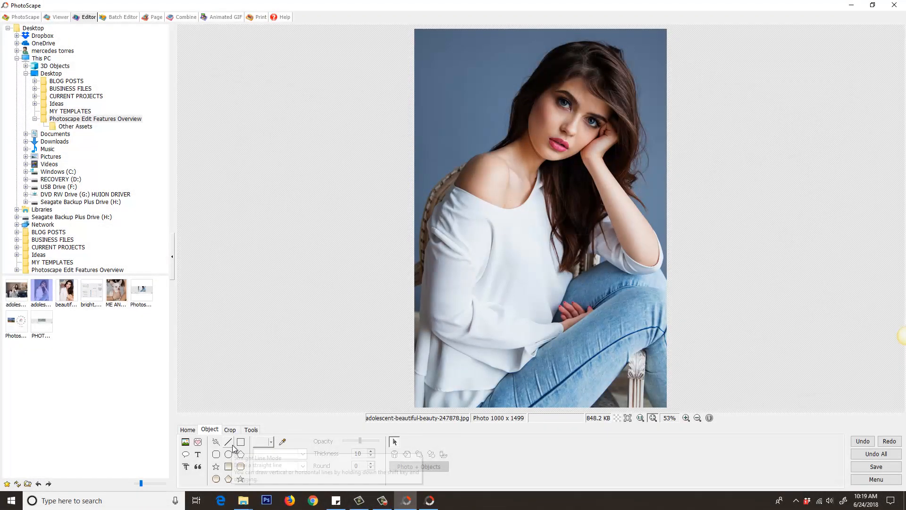
Step: Try the 0003 PURPLE overlay from the Other Assets folder as a photo object on the portrait, and tilt it slightly clockwise
{"action": "left_click", "coordinate": [185, 443]}
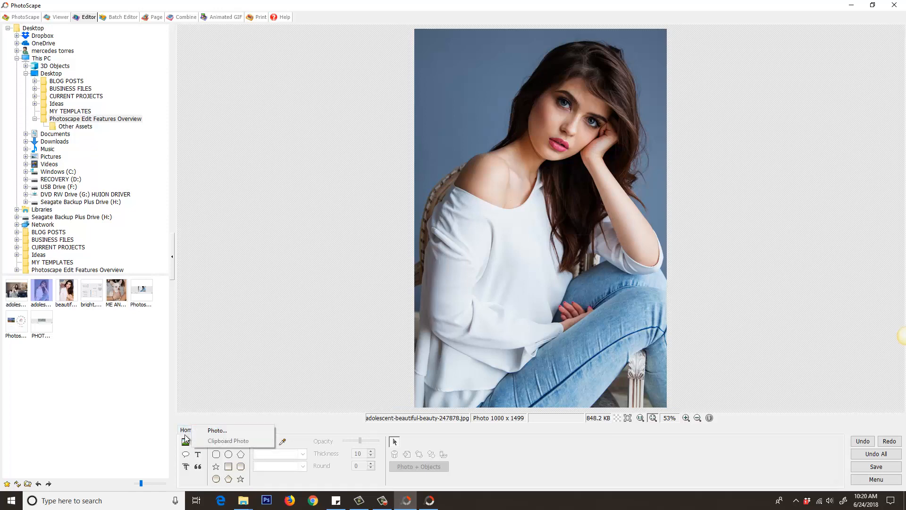
{"action": "left_click", "coordinate": [216, 431]}
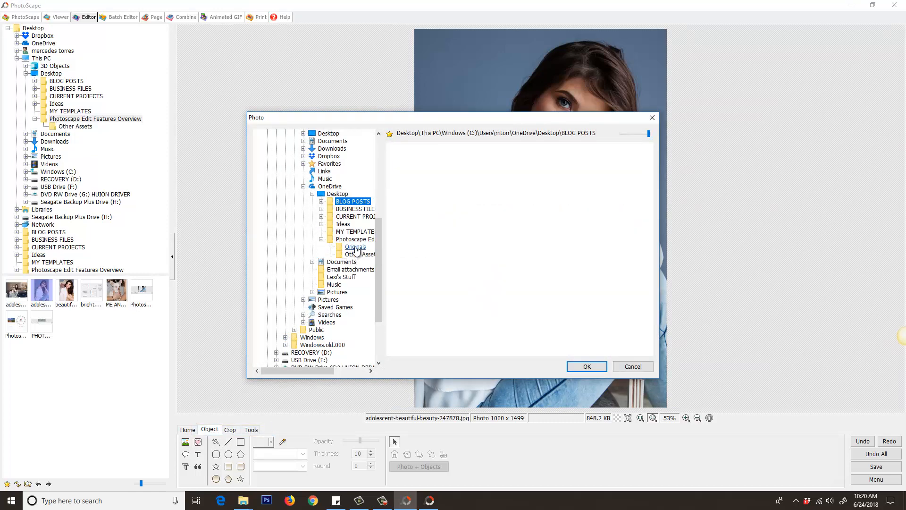
{"action": "left_click", "coordinate": [355, 247]}
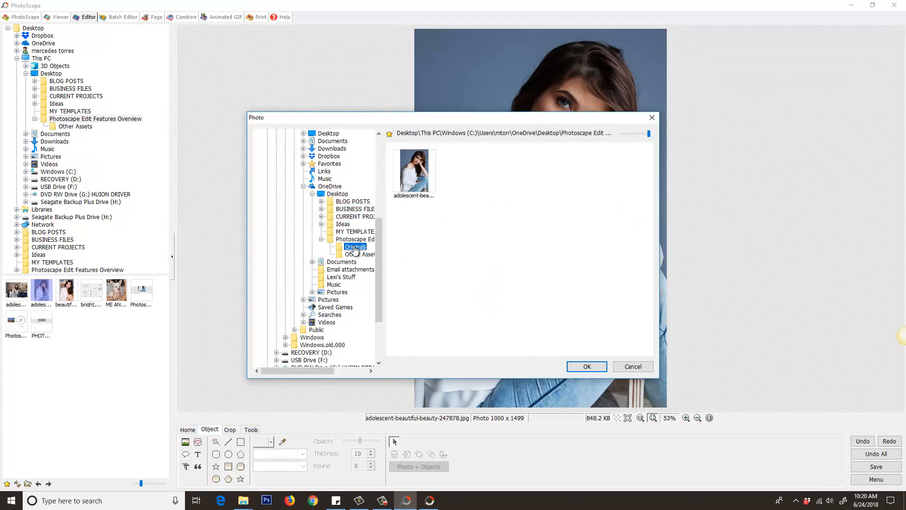
{"action": "left_click", "coordinate": [357, 255]}
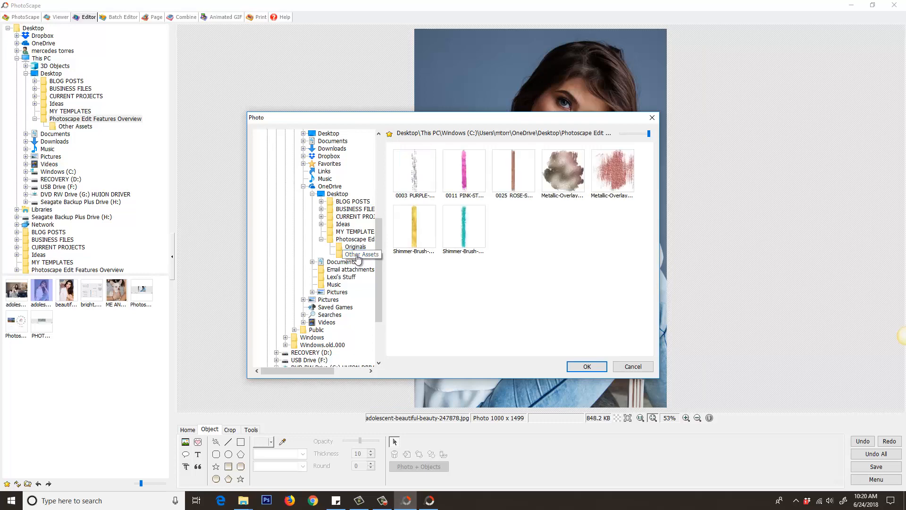
{"action": "left_click", "coordinate": [368, 240]}
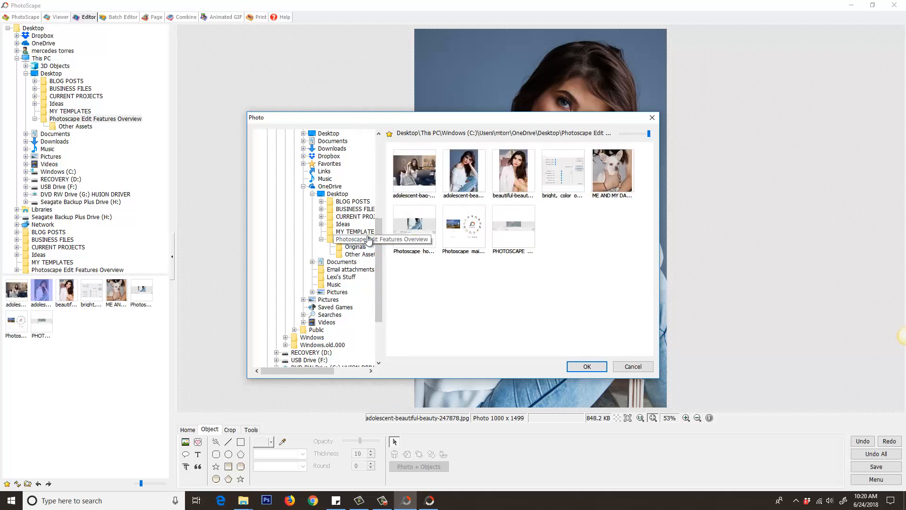
{"action": "left_click", "coordinate": [357, 254]}
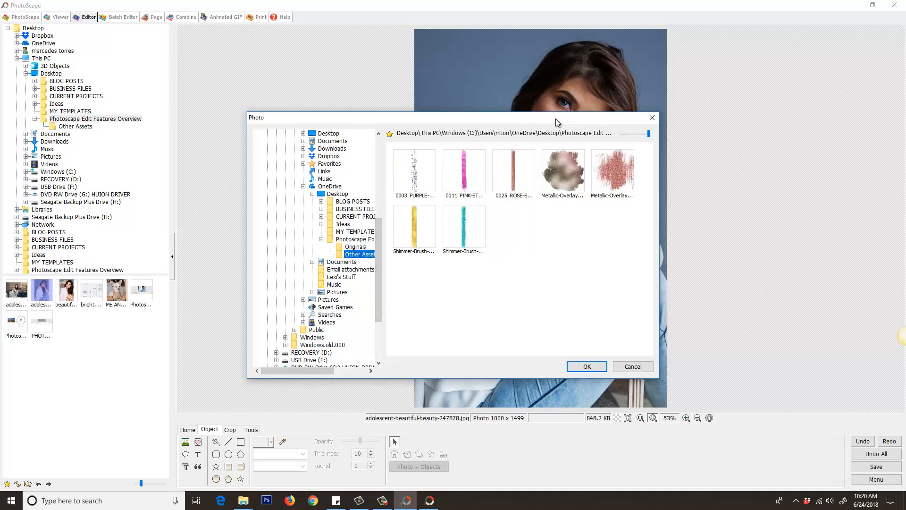
{"action": "left_click_drag", "start_coordinate": [556, 118], "coordinate": [557, 214]}
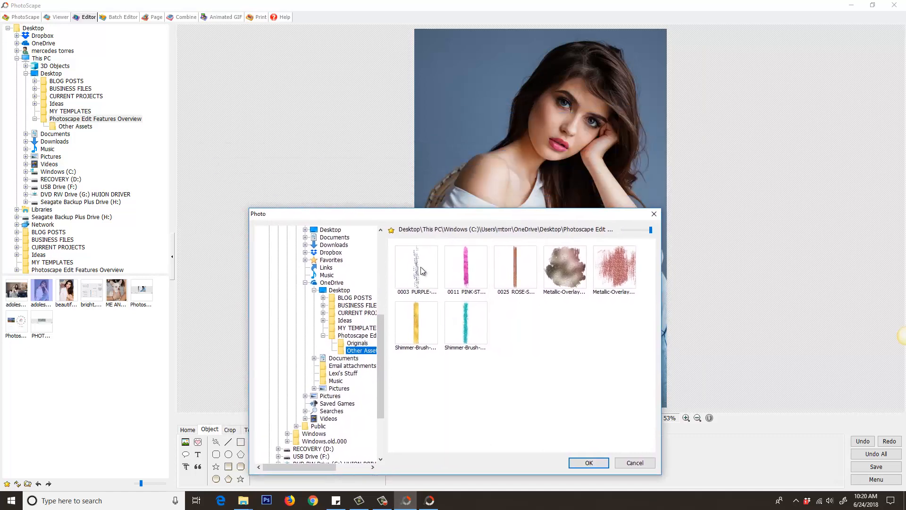
{"action": "left_click", "coordinate": [421, 267]}
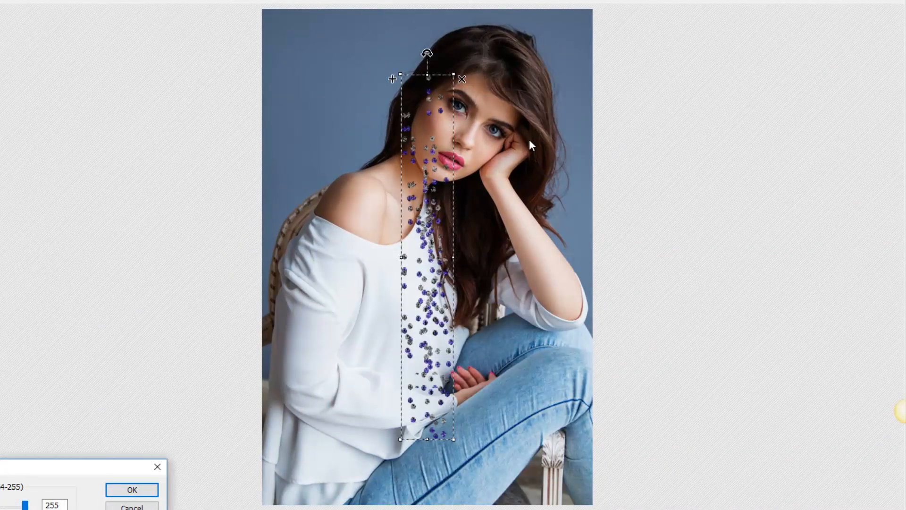
{"action": "left_click", "coordinate": [134, 491]}
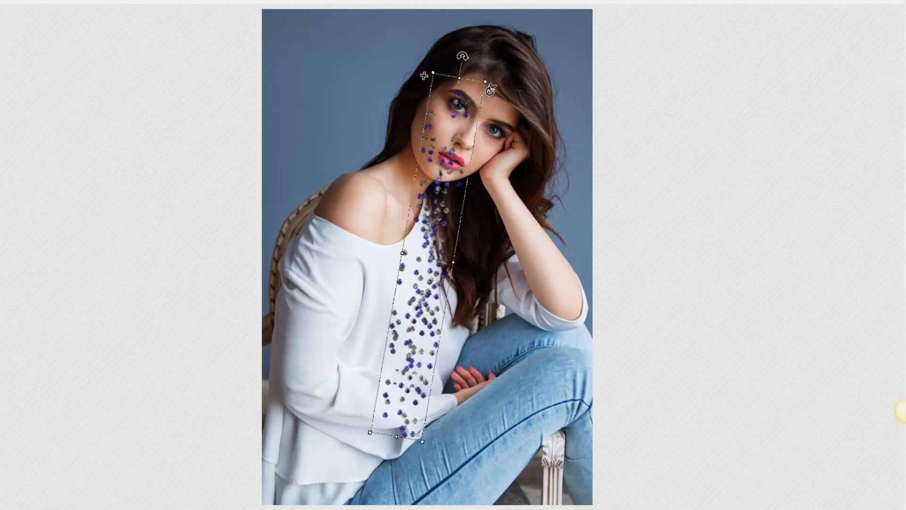
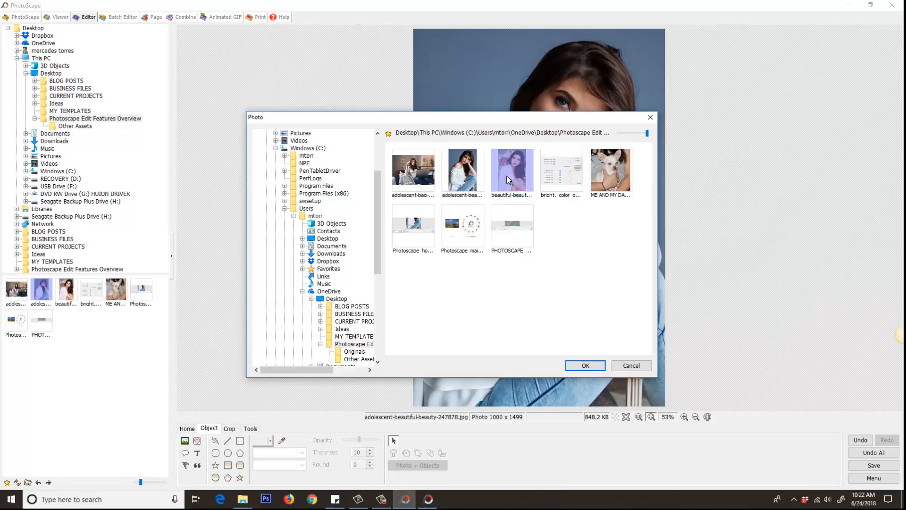
Step: Try the beautiful-beaut… photo as an overlay at opacity 107, shifted toward the portrait's left side, and delete it
{"action": "left_click", "coordinate": [583, 365]}
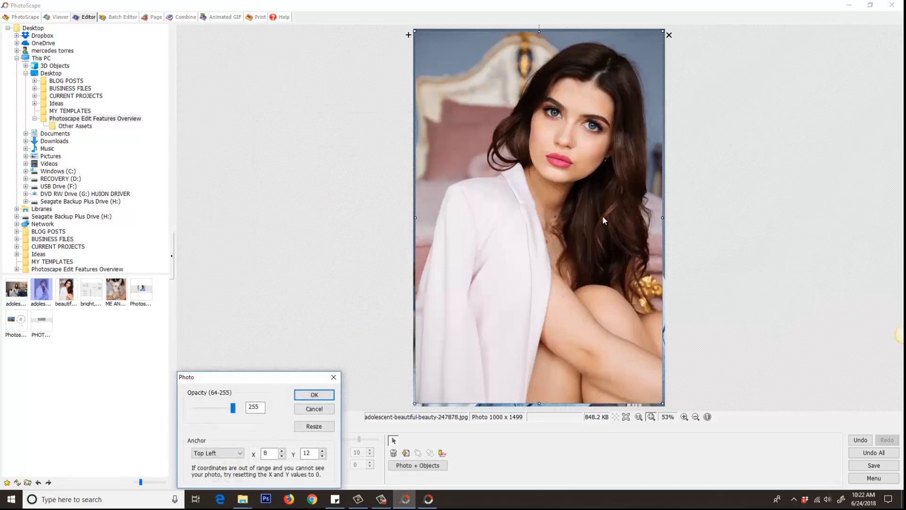
{"action": "left_click_drag", "start_coordinate": [235, 411], "coordinate": [206, 412]}
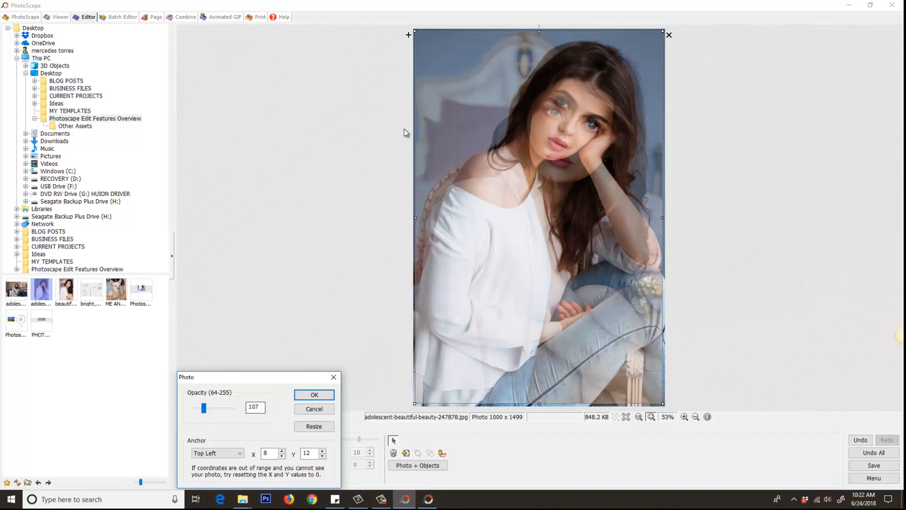
{"action": "left_click", "coordinate": [314, 395]}
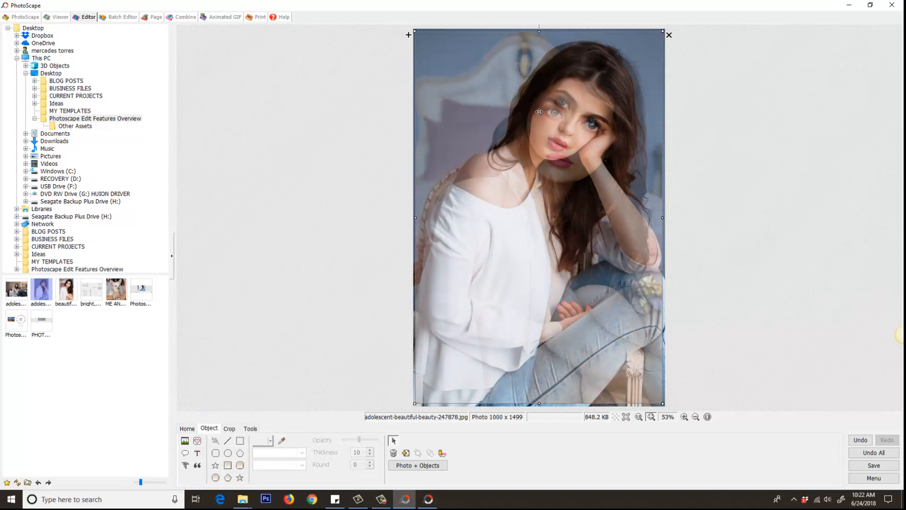
{"action": "left_click_drag", "start_coordinate": [540, 112], "coordinate": [463, 115]}
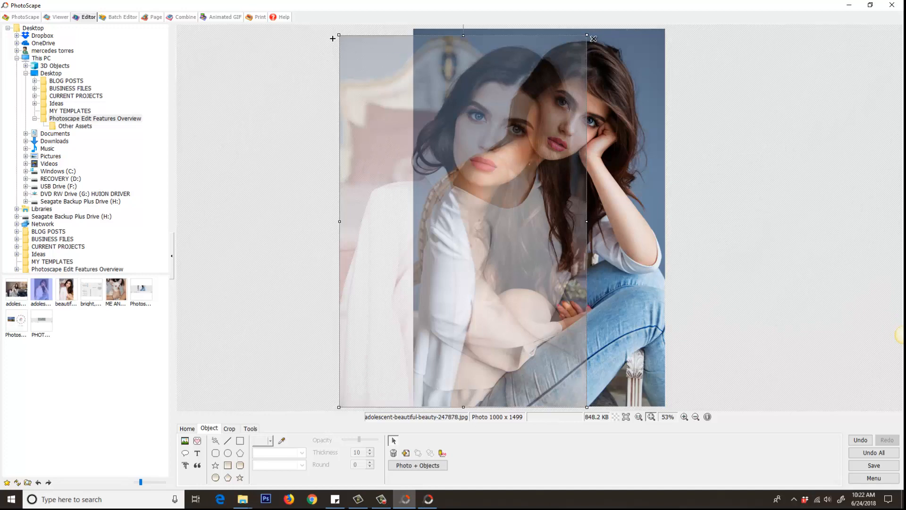
{"action": "key", "text": "Delete"}
Step: Browse the Face, Makeup and Heart icons, try heart013.png enlarged on the blue background beside the woman's head, and delete it
{"action": "left_click", "coordinate": [198, 441]}
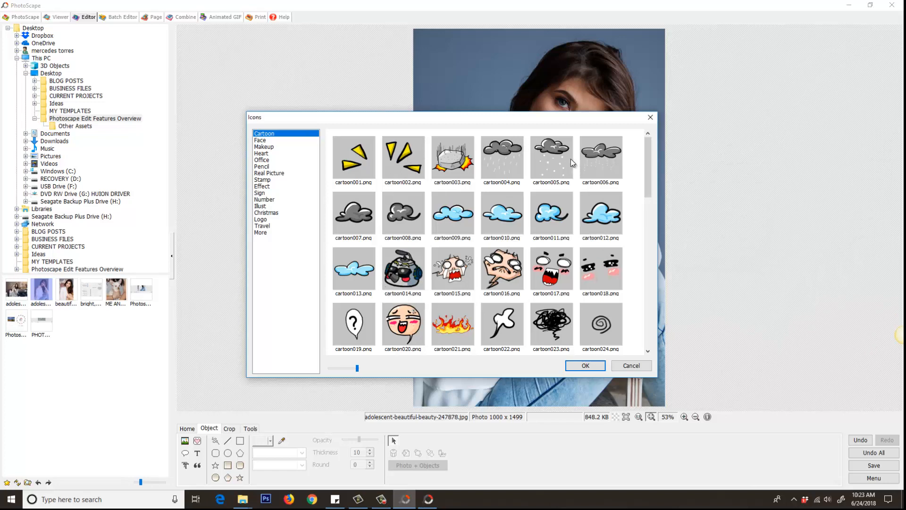
{"action": "left_click", "coordinate": [261, 141]}
{"action": "left_click", "coordinate": [264, 146]}
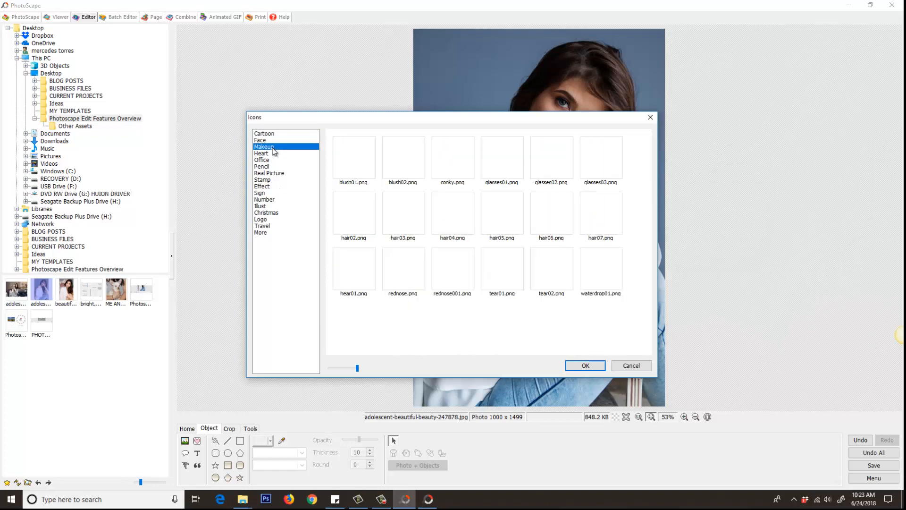
{"action": "left_click", "coordinate": [262, 154]}
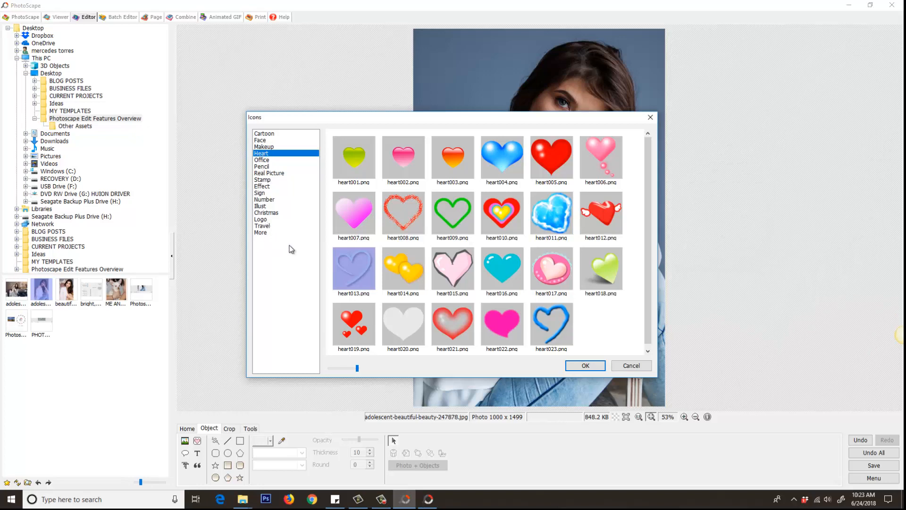
{"action": "left_click", "coordinate": [586, 370]}
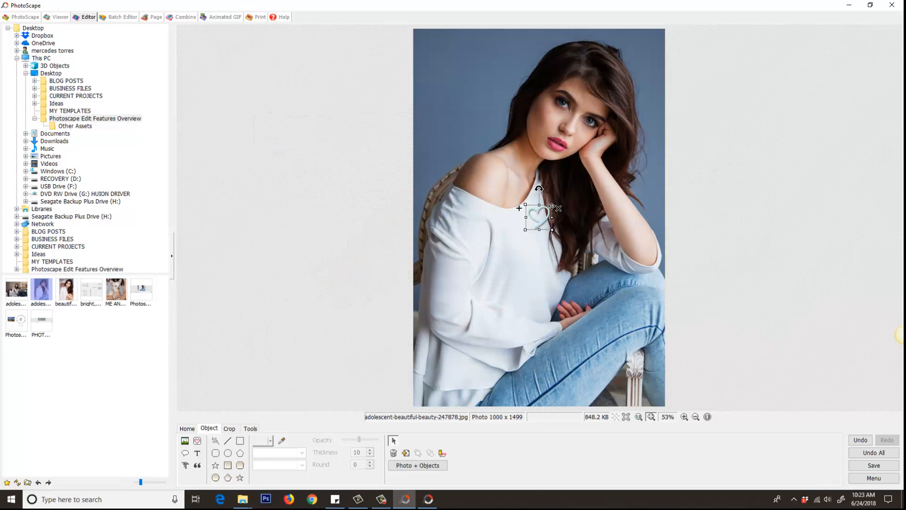
{"action": "left_click_drag", "start_coordinate": [552, 204], "coordinate": [472, 90]}
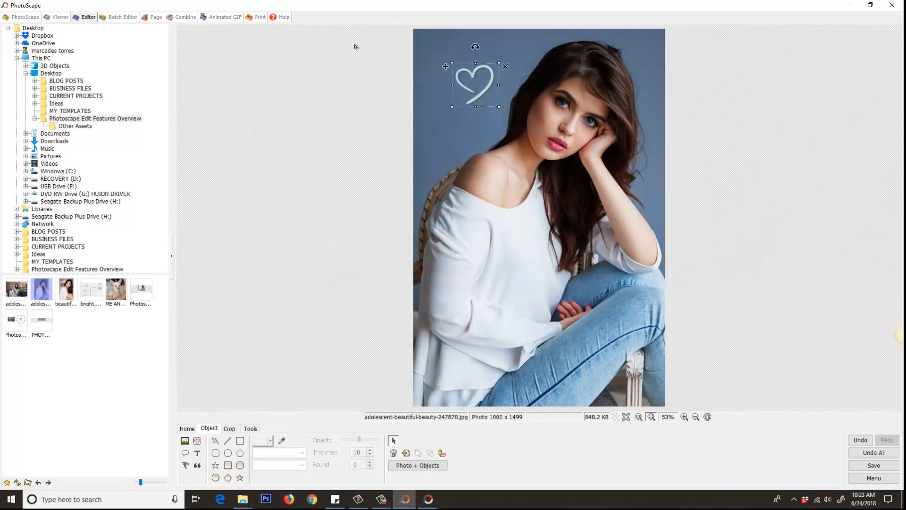
{"action": "left_click", "coordinate": [505, 67]}
Step: Try a speech balloon with the text "Hello", and browse the fonts for its lettering
{"action": "left_click", "coordinate": [185, 452]}
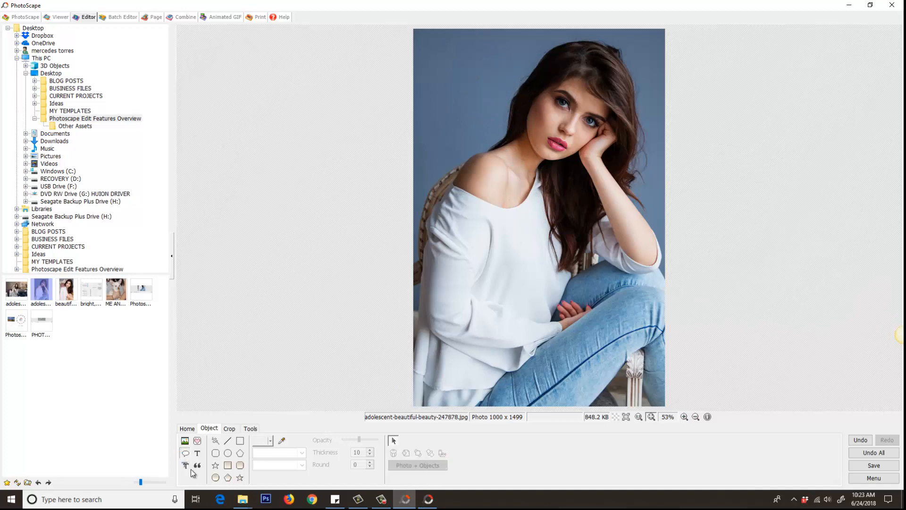
{"action": "left_click_drag", "start_coordinate": [74, 249], "coordinate": [225, 76]}
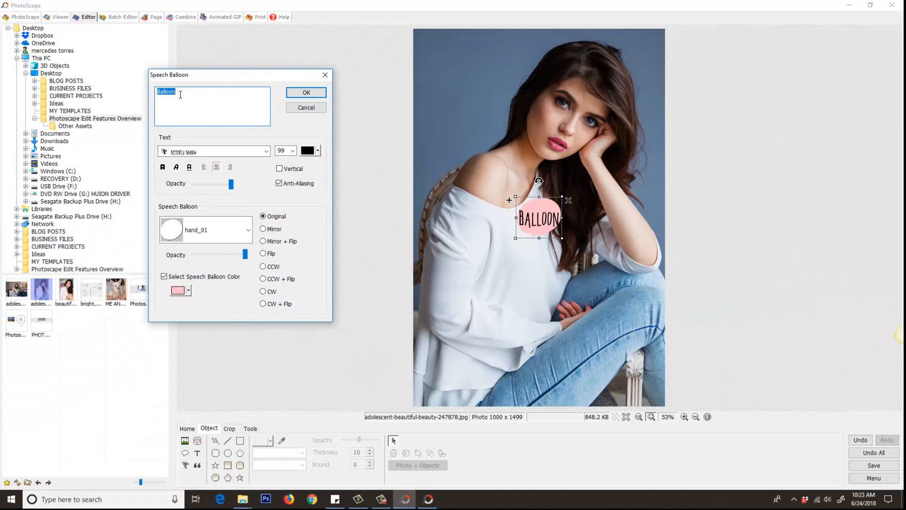
{"action": "type", "text": "Hello"}
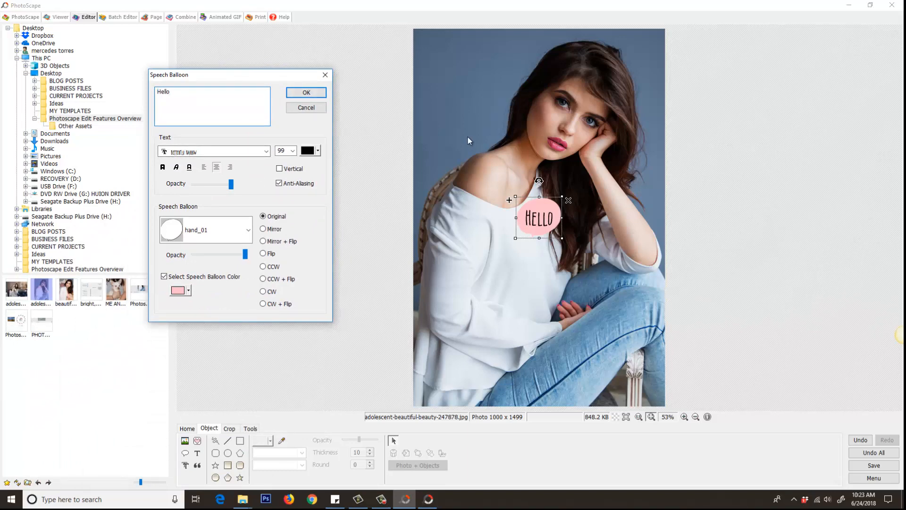
{"action": "left_click", "coordinate": [214, 151]}
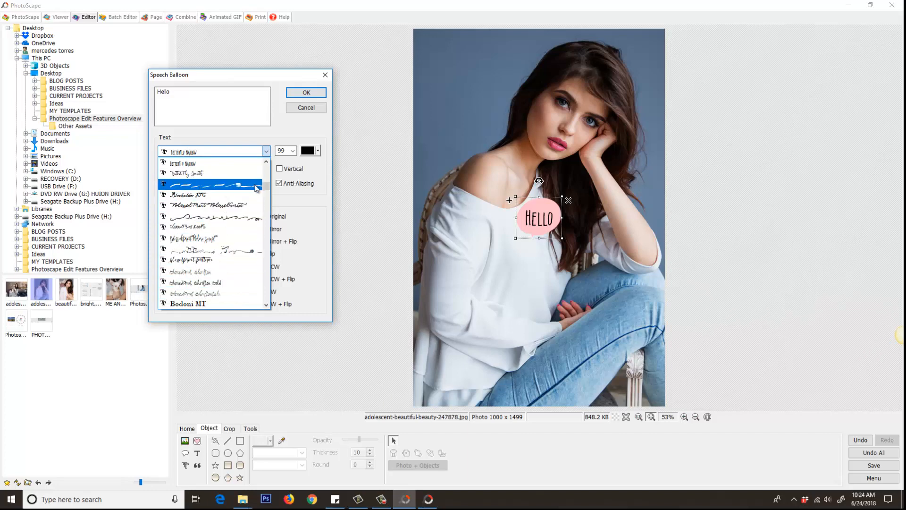
{"action": "mouse_move", "coordinate": [266, 187]}
{"action": "left_mouse_down"}
{"action": "mouse_move", "coordinate": [266, 168]}
{"action": "mouse_move", "coordinate": [266, 189]}
{"action": "left_mouse_up"}
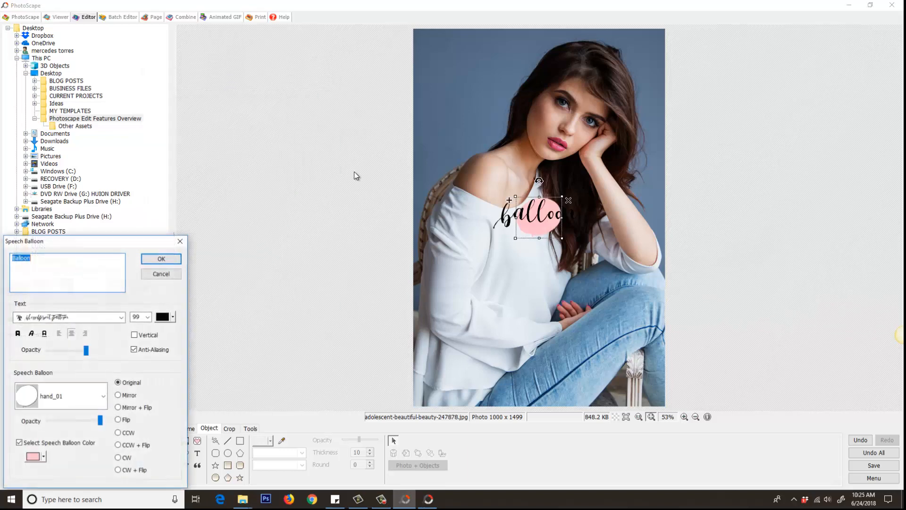
Step: Browse the speech balloon shapes, and choose the cali_01 shape for the balloon reading "Balloon"
{"action": "left_click_drag", "start_coordinate": [64, 241], "coordinate": [205, 41]}
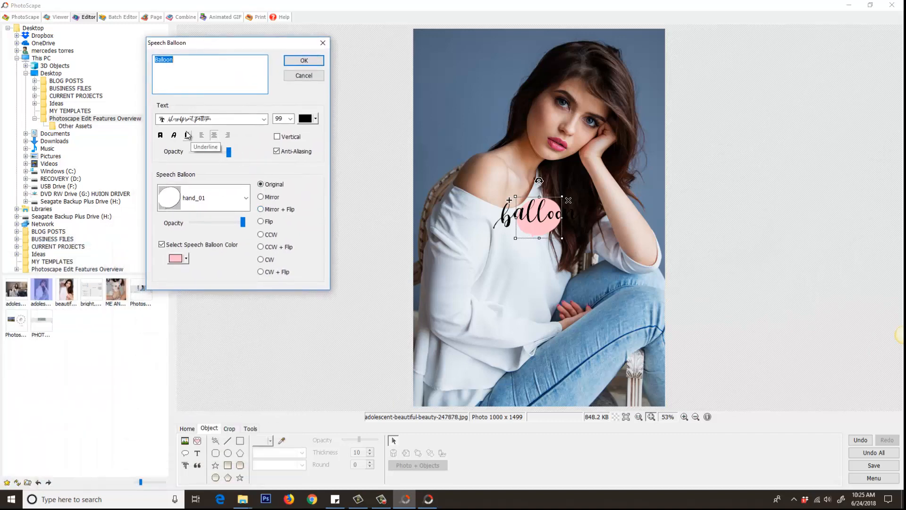
{"action": "left_click", "coordinate": [213, 196]}
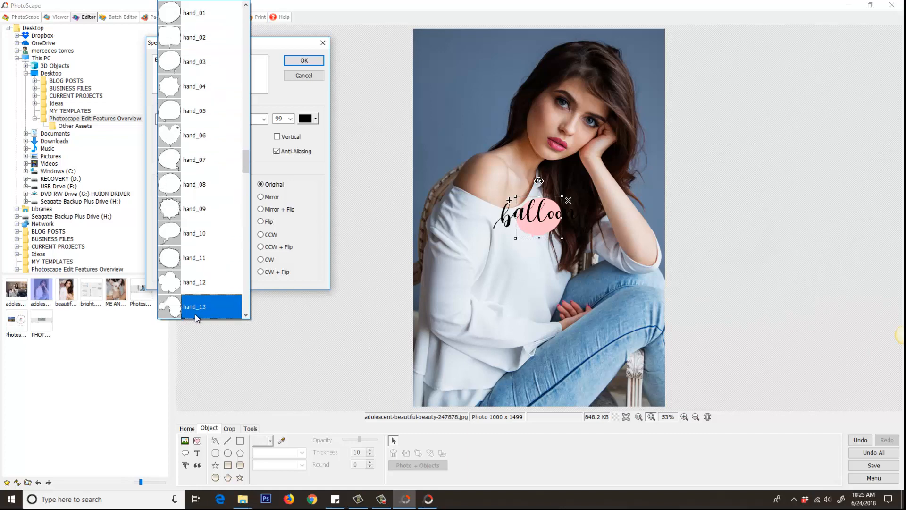
{"action": "scroll", "coordinate": [246, 170], "scroll_direction": "down", "scroll_amount": 1}
{"action": "mouse_move", "coordinate": [245, 174]}
{"action": "left_mouse_down"}
{"action": "mouse_move", "coordinate": [256, 293]}
{"action": "mouse_move", "coordinate": [249, 132]}
{"action": "left_mouse_up"}
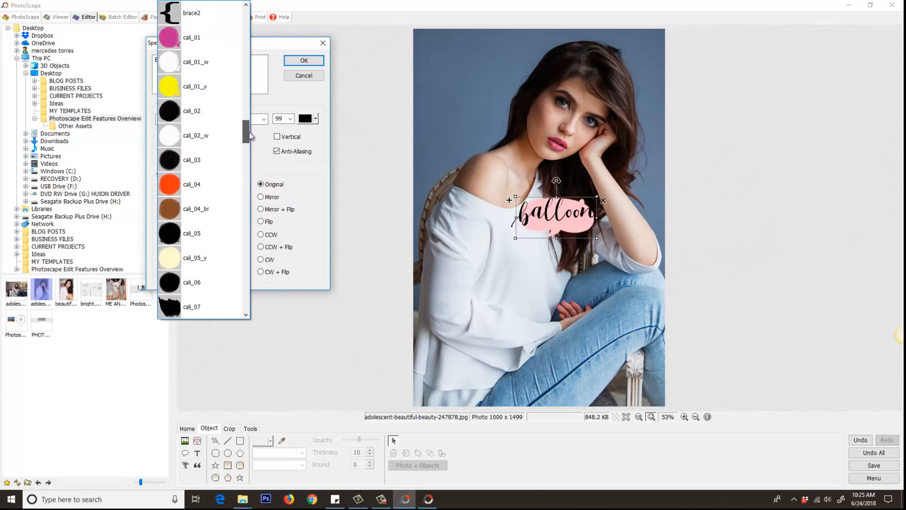
{"action": "scroll", "coordinate": [250, 131], "scroll_direction": "up", "scroll_amount": 1}
{"action": "left_click", "coordinate": [163, 66]}
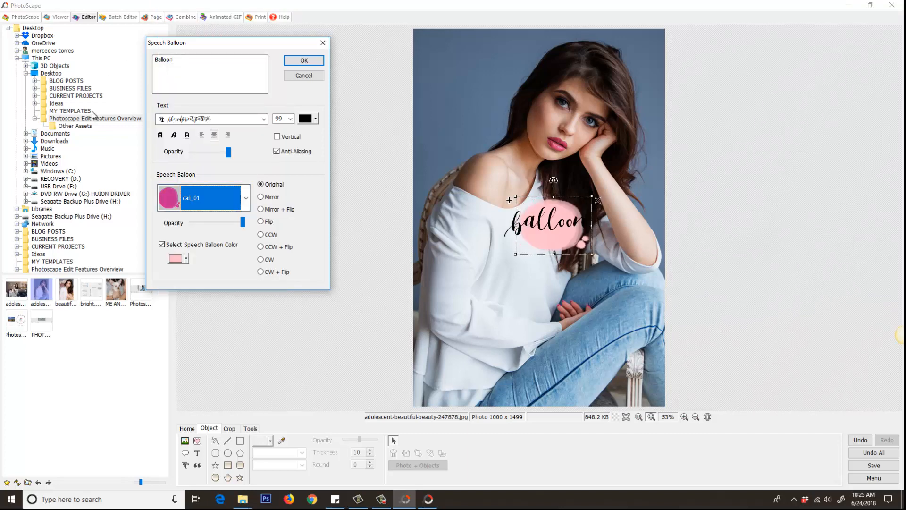
Step: Explore the balloon's color and opacity options, and try the Mirror orientation before returning to Original
{"action": "left_click", "coordinate": [186, 258]}
{"action": "left_click", "coordinate": [179, 319]}
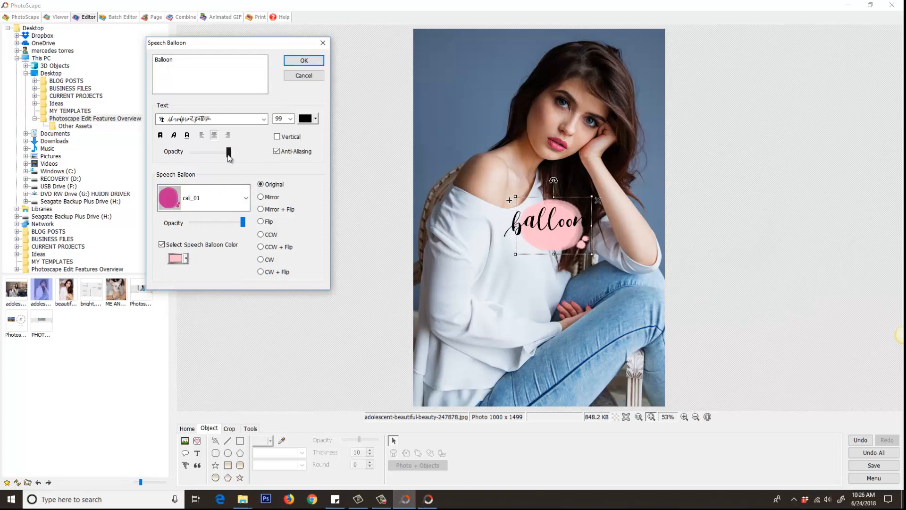
{"action": "mouse_move", "coordinate": [229, 156]}
{"action": "left_mouse_down"}
{"action": "mouse_move", "coordinate": [208, 158]}
{"action": "mouse_move", "coordinate": [229, 157]}
{"action": "left_mouse_up"}
{"action": "mouse_move", "coordinate": [243, 223]}
{"action": "left_mouse_down"}
{"action": "mouse_move", "coordinate": [208, 223]}
{"action": "mouse_move", "coordinate": [243, 223]}
{"action": "left_mouse_up"}
{"action": "left_click", "coordinate": [261, 197]}
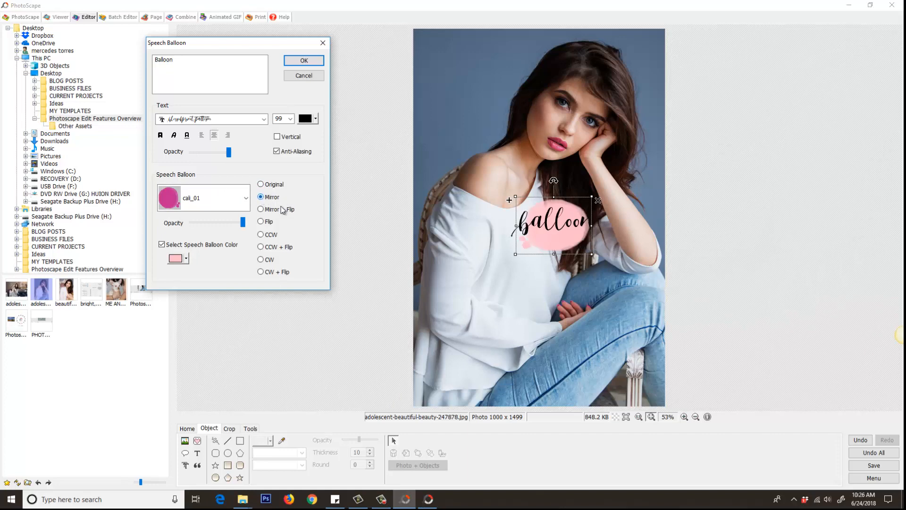
{"action": "left_click", "coordinate": [262, 185]}
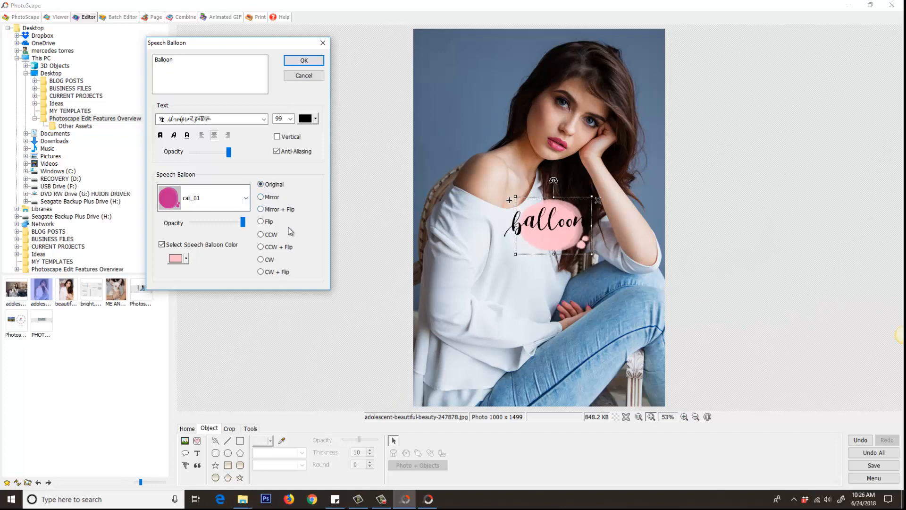
Step: Try red for the balloon text, settle on light turquoise, and enlarge the placed balloon
{"action": "left_click", "coordinate": [316, 118]}
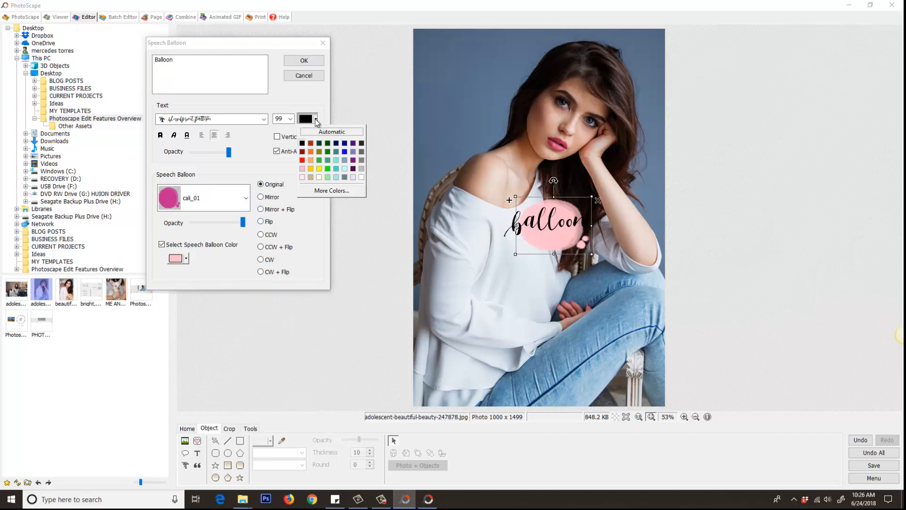
{"action": "left_click", "coordinate": [302, 160]}
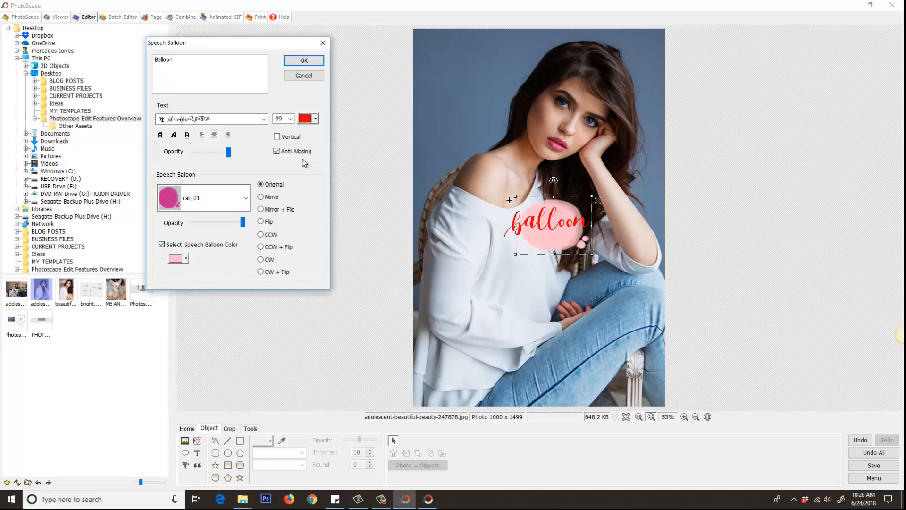
{"action": "left_click", "coordinate": [303, 60]}
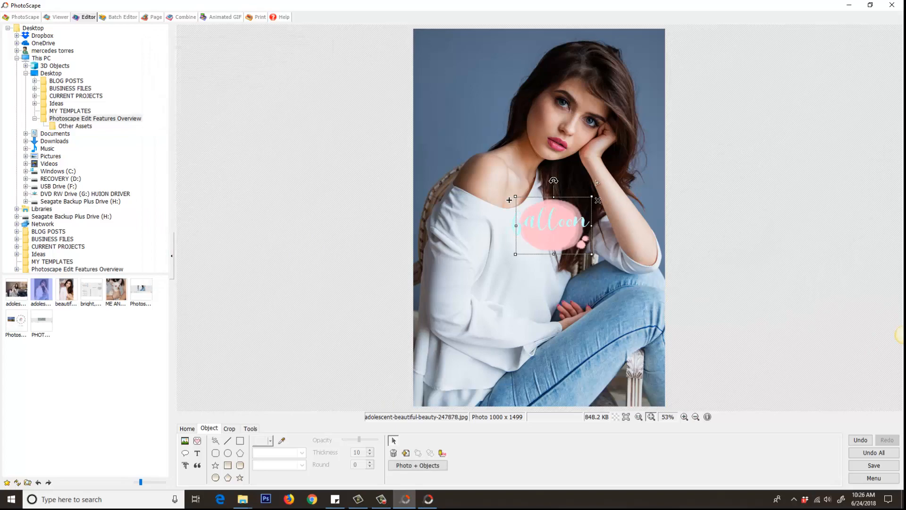
{"action": "left_click_drag", "start_coordinate": [596, 196], "coordinate": [648, 153]}
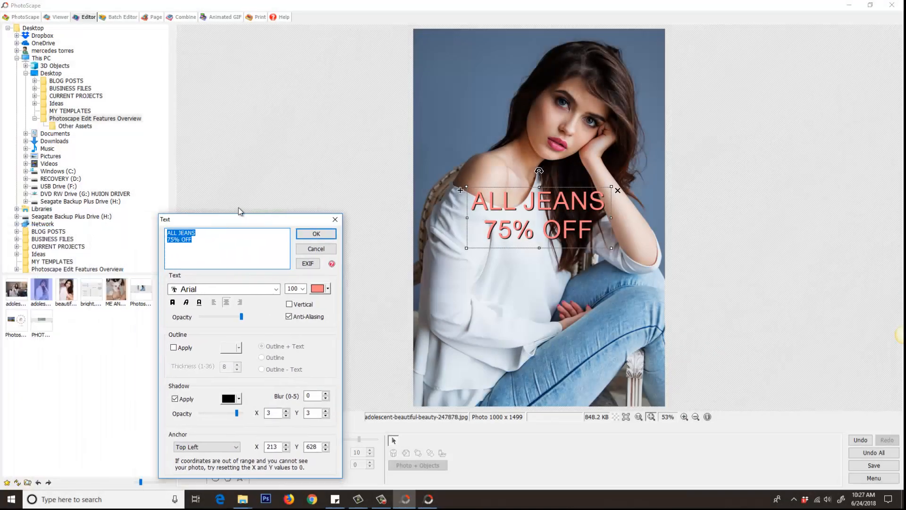
Step: Raise the ALL JEANS text shadow's opacity to the maximum, try a tan shadow color, and return it to black
{"action": "left_click_drag", "start_coordinate": [226, 223], "coordinate": [253, 124]}
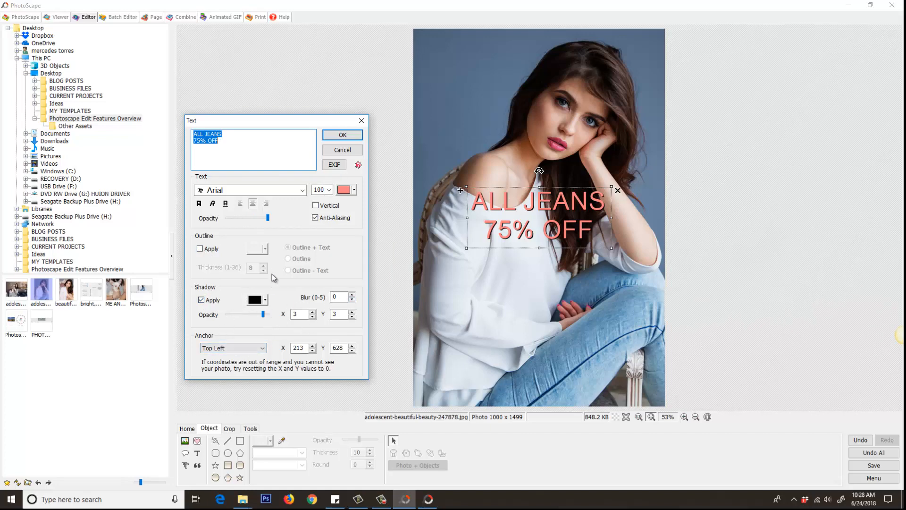
{"action": "mouse_move", "coordinate": [264, 316]}
{"action": "left_mouse_down"}
{"action": "mouse_move", "coordinate": [242, 314]}
{"action": "mouse_move", "coordinate": [296, 316]}
{"action": "mouse_move", "coordinate": [267, 323]}
{"action": "left_mouse_up"}
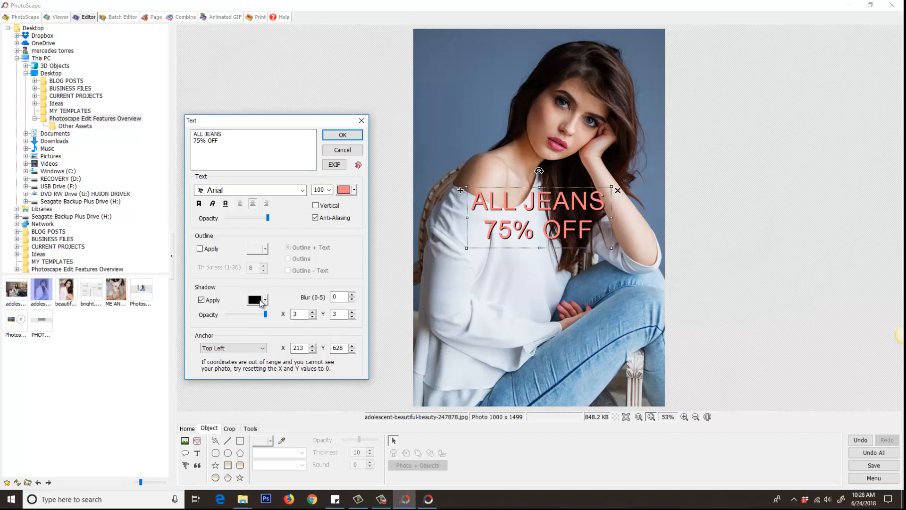
{"action": "left_click", "coordinate": [258, 300]}
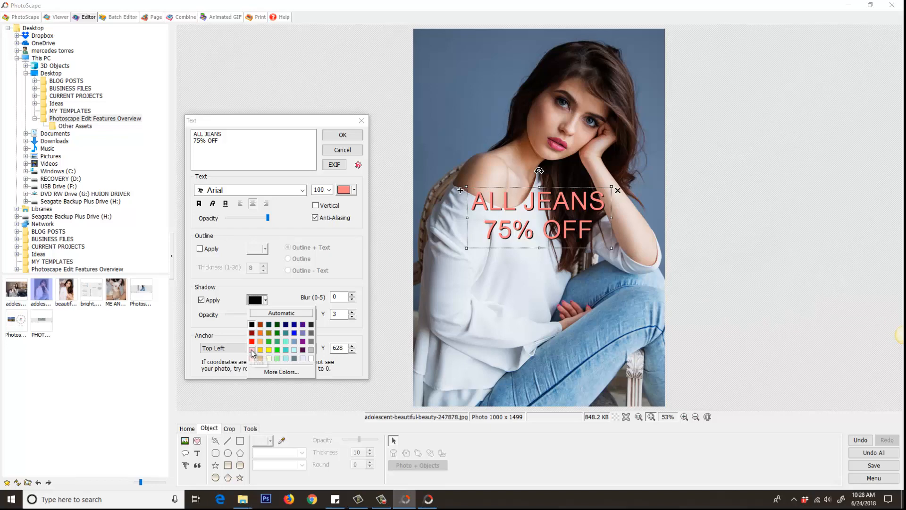
{"action": "left_click", "coordinate": [260, 358]}
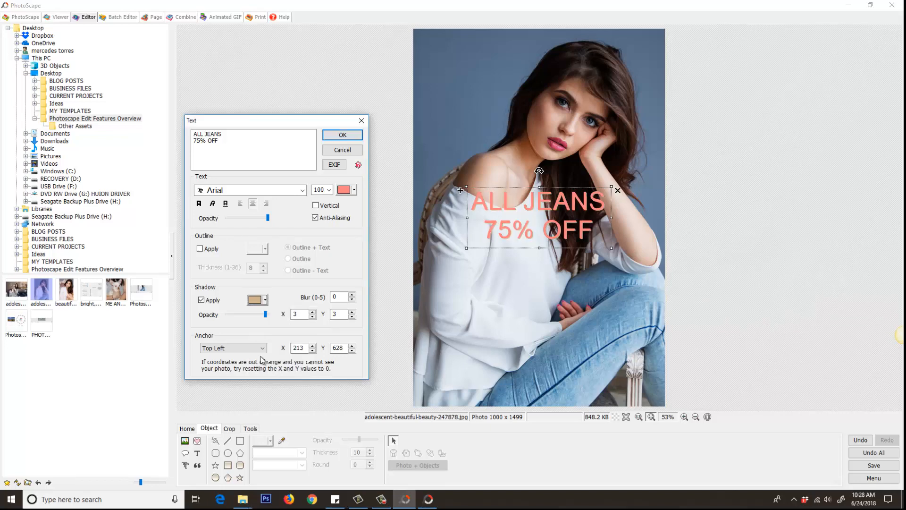
{"action": "left_click", "coordinate": [259, 303]}
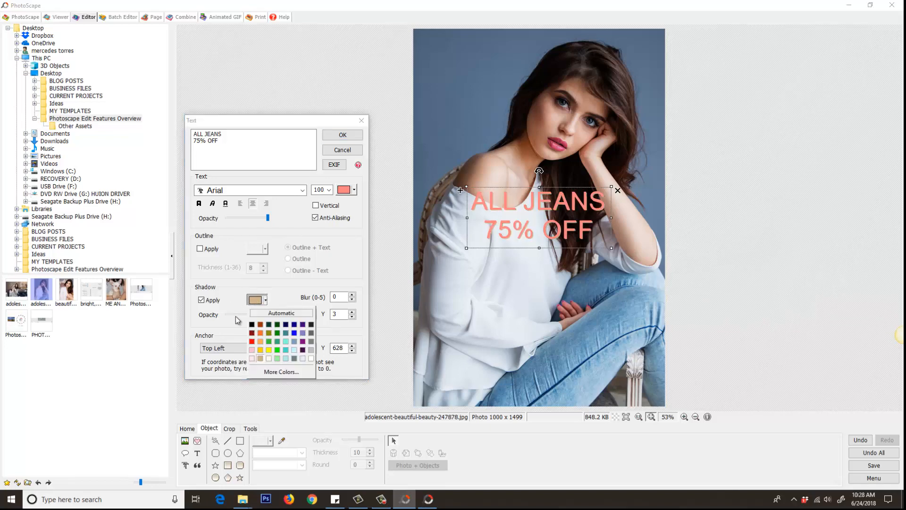
{"action": "left_click", "coordinate": [251, 326]}
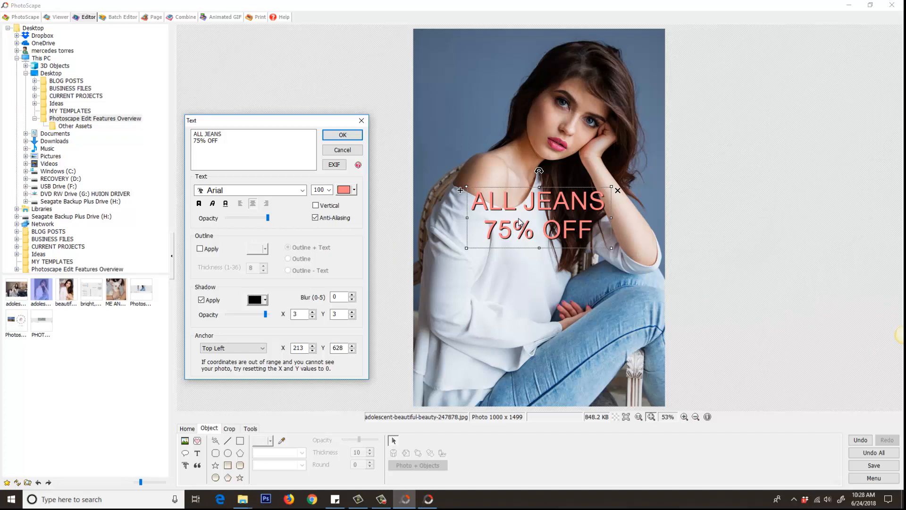
Step: Try an outline on the ALL JEANS text in dark red and in pale pink, and turn the outline off
{"action": "left_click", "coordinate": [200, 249]}
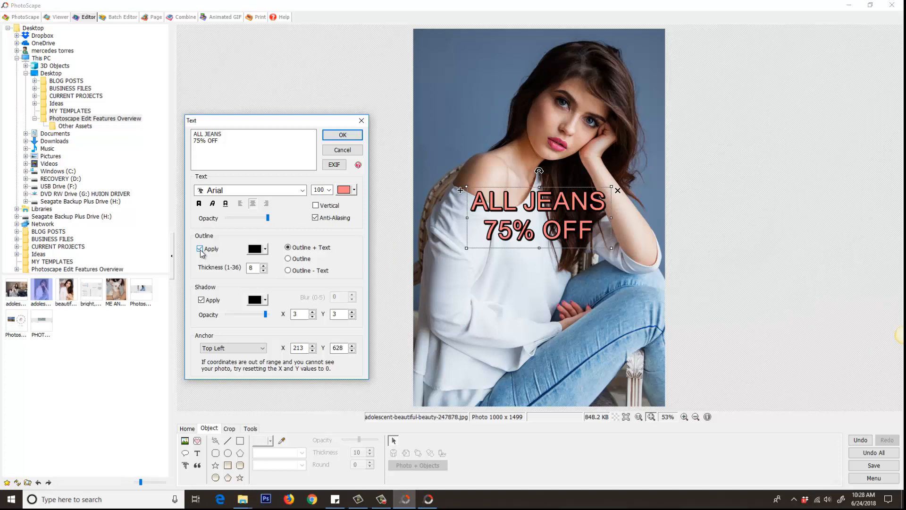
{"action": "left_click", "coordinate": [265, 249]}
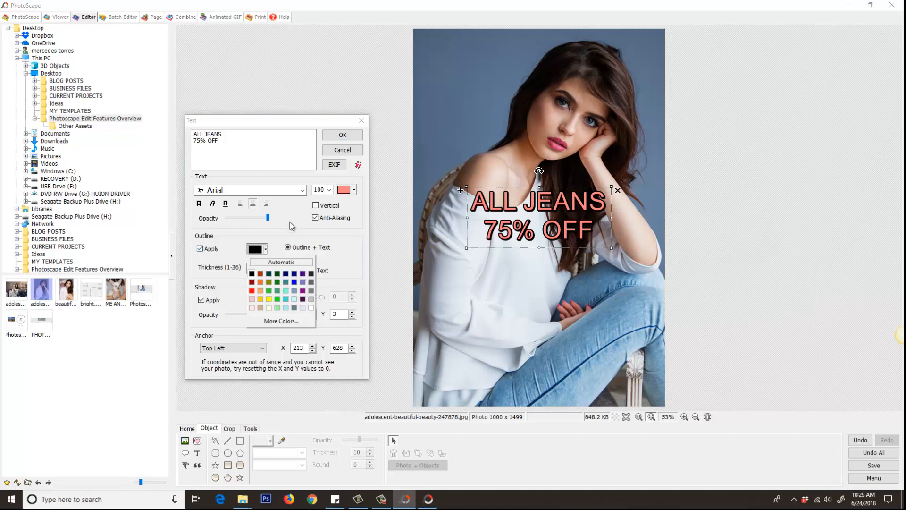
{"action": "left_click", "coordinate": [251, 283]}
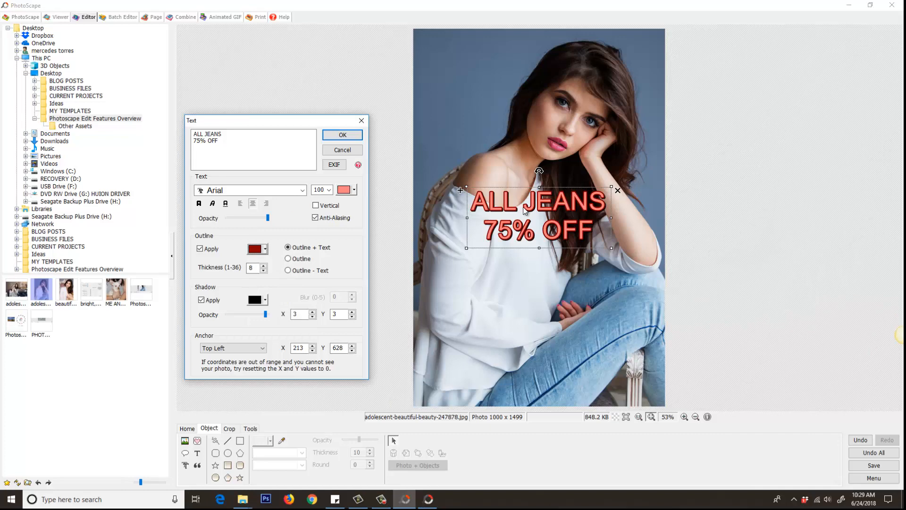
{"action": "left_click", "coordinate": [255, 252]}
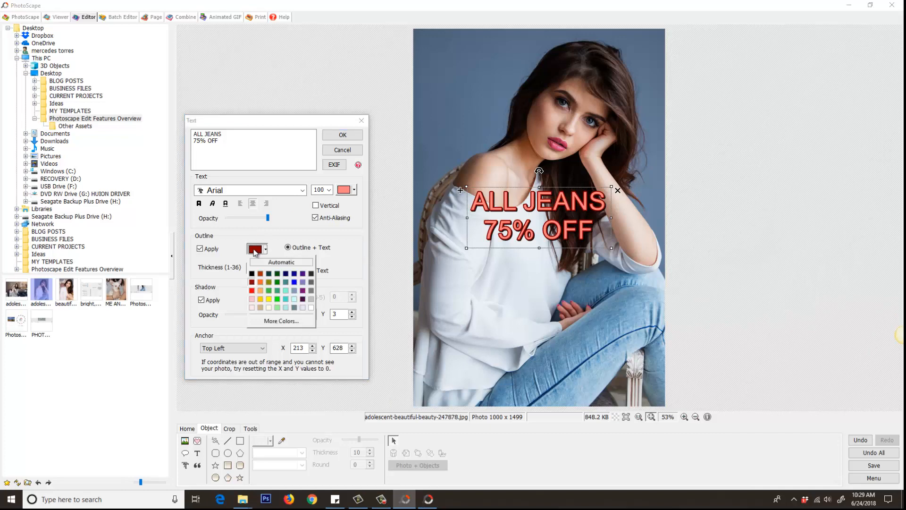
{"action": "left_click", "coordinate": [254, 310]}
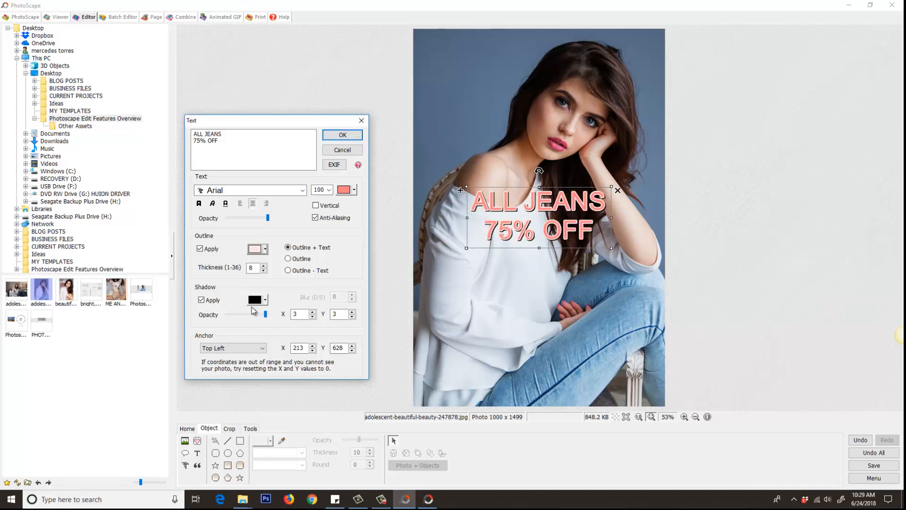
{"action": "left_click", "coordinate": [200, 249]}
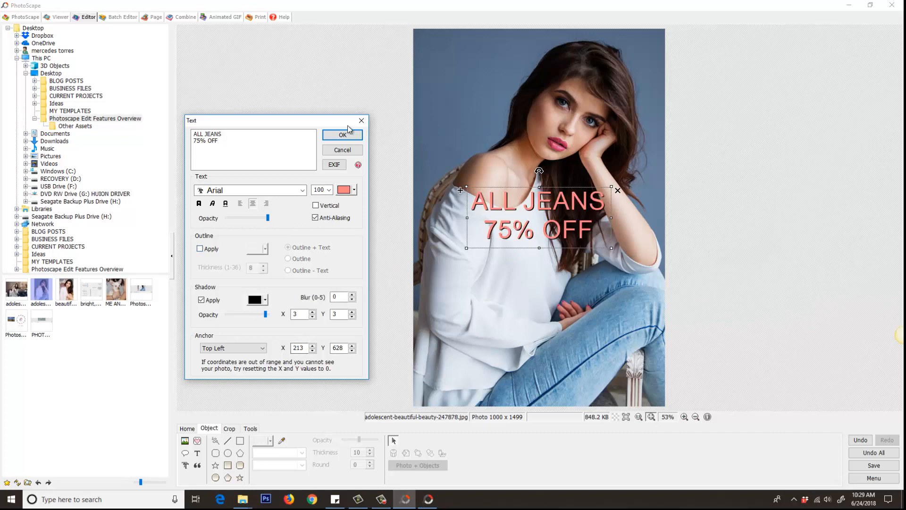
Step: Move the "ALL JEANS 75% OFF" text to the photo's lower part, and add an enlarged "TWO DAYS ONLY!" text above it
{"action": "left_click", "coordinate": [342, 135]}
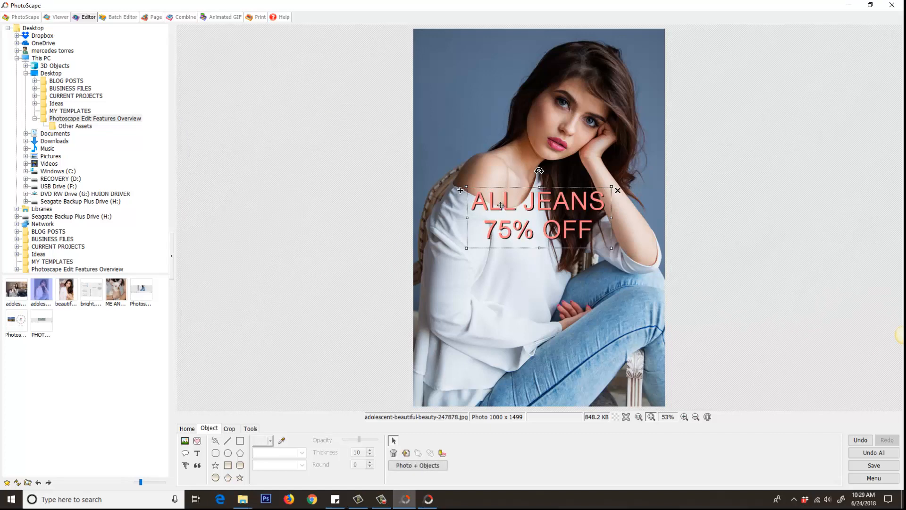
{"action": "left_click_drag", "start_coordinate": [502, 193], "coordinate": [510, 331]}
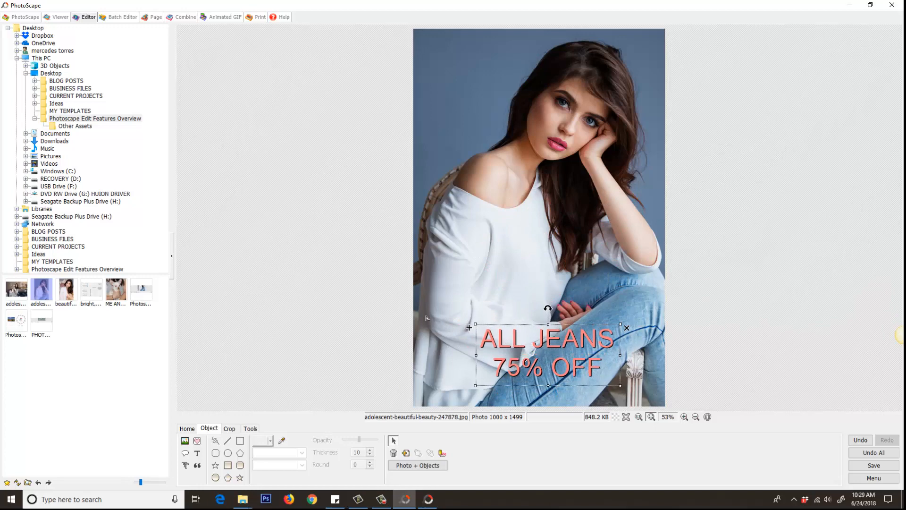
{"action": "left_click", "coordinate": [198, 454]}
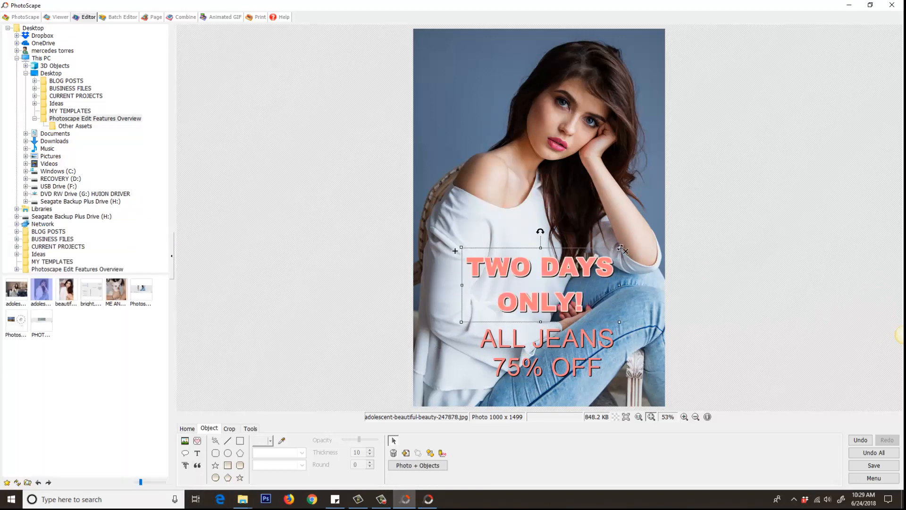
{"action": "left_click_drag", "start_coordinate": [616, 250], "coordinate": [628, 235]}
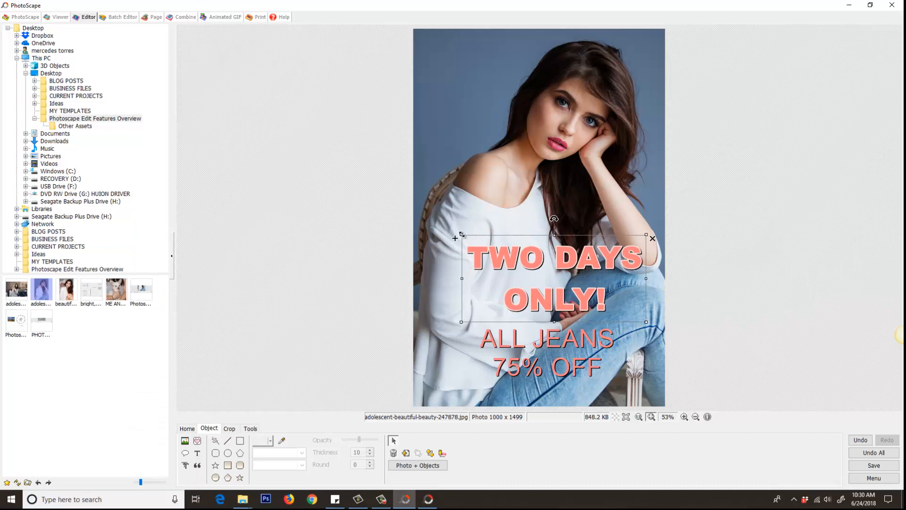
{"action": "left_click_drag", "start_coordinate": [461, 234], "coordinate": [436, 224]}
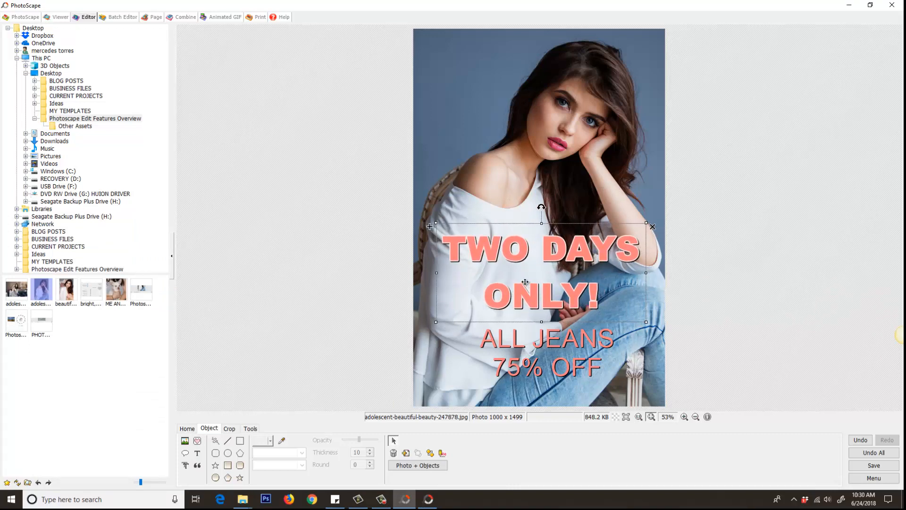
{"action": "left_click", "coordinate": [331, 368]}
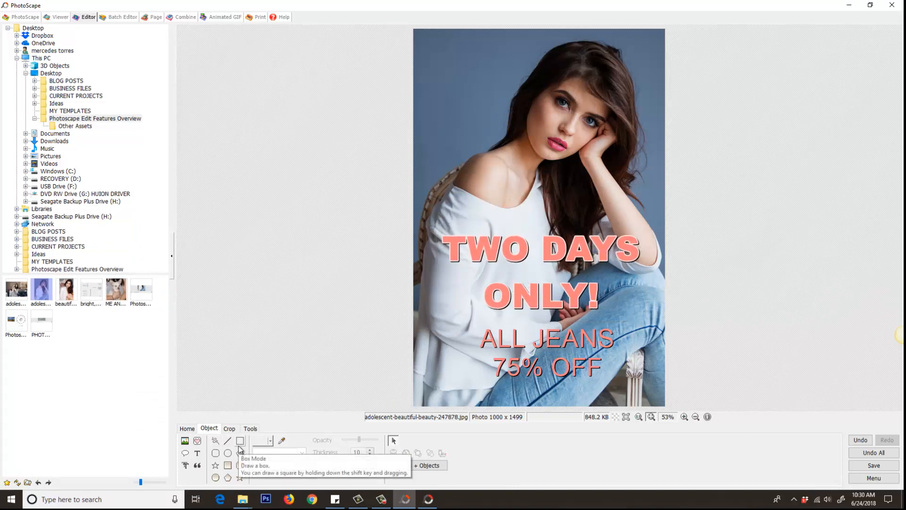
Step: Explore the drawing tools and the box tool's color picker, line style, opacity and thickness options
{"action": "left_click", "coordinate": [215, 440]}
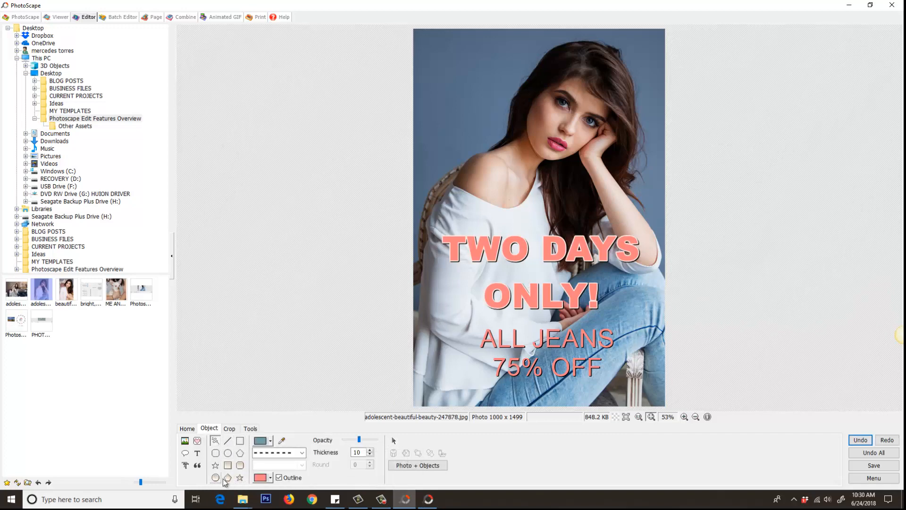
{"action": "left_click", "coordinate": [227, 465]}
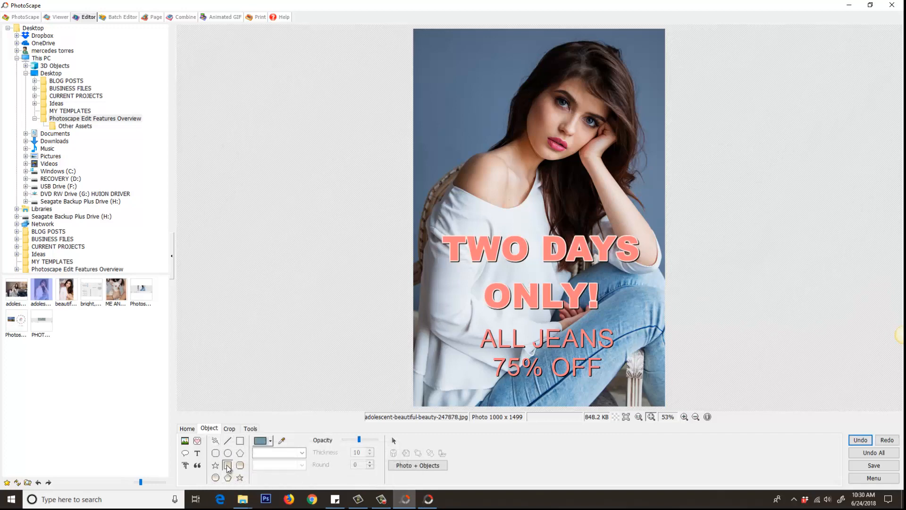
{"action": "left_click", "coordinate": [239, 441]}
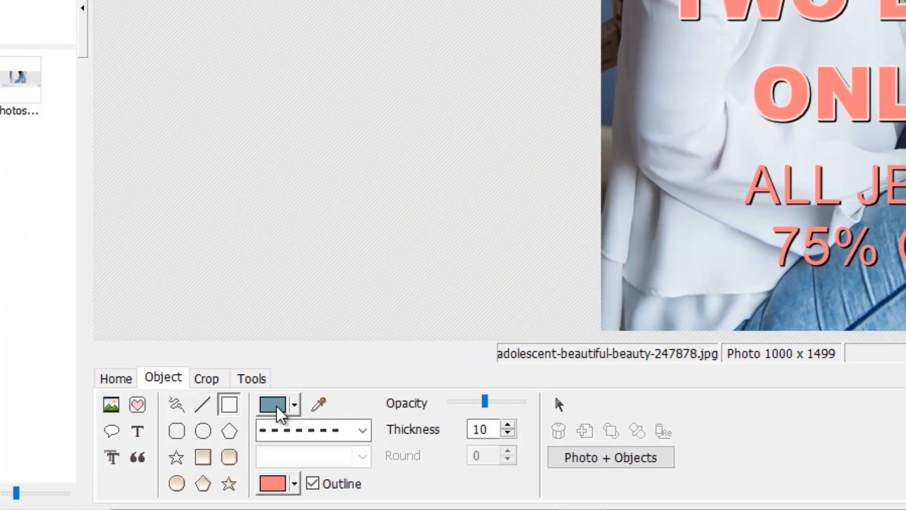
{"action": "left_click", "coordinate": [319, 405]}
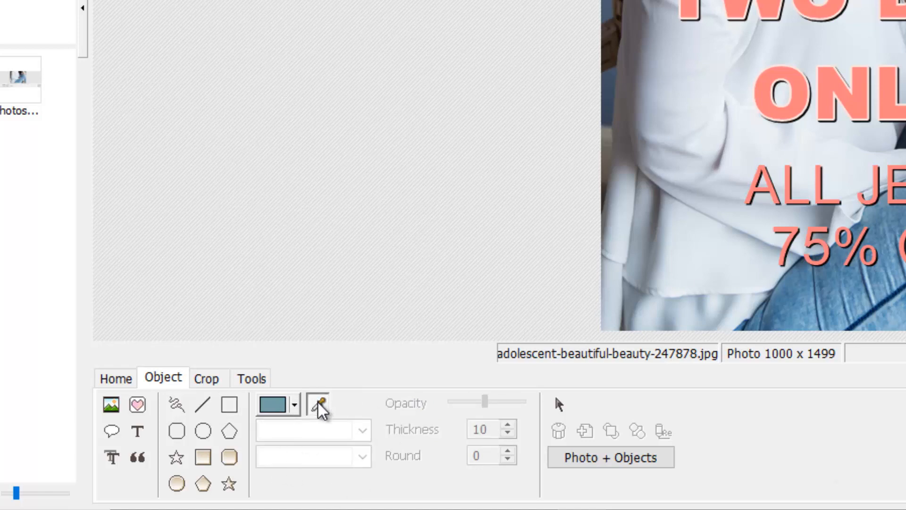
{"action": "key", "text": "Escape"}
{"action": "left_click", "coordinate": [363, 431]}
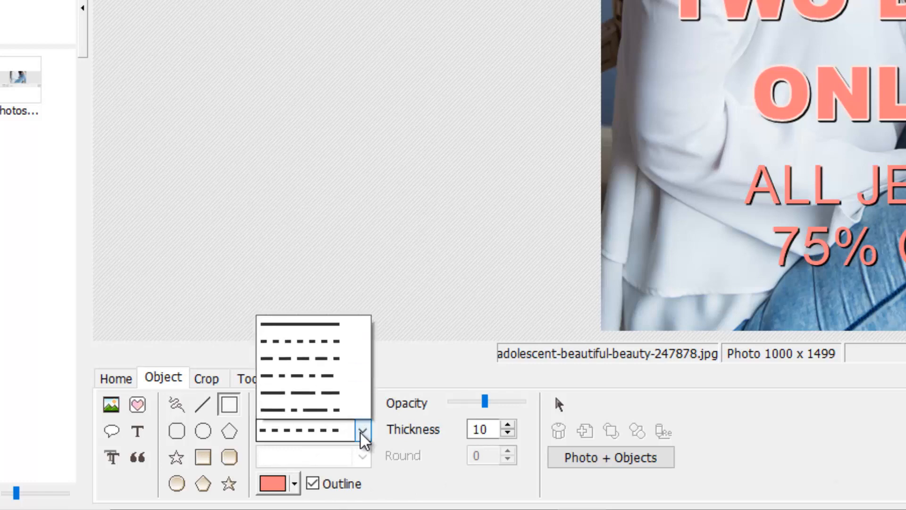
{"action": "left_click", "coordinate": [338, 325]}
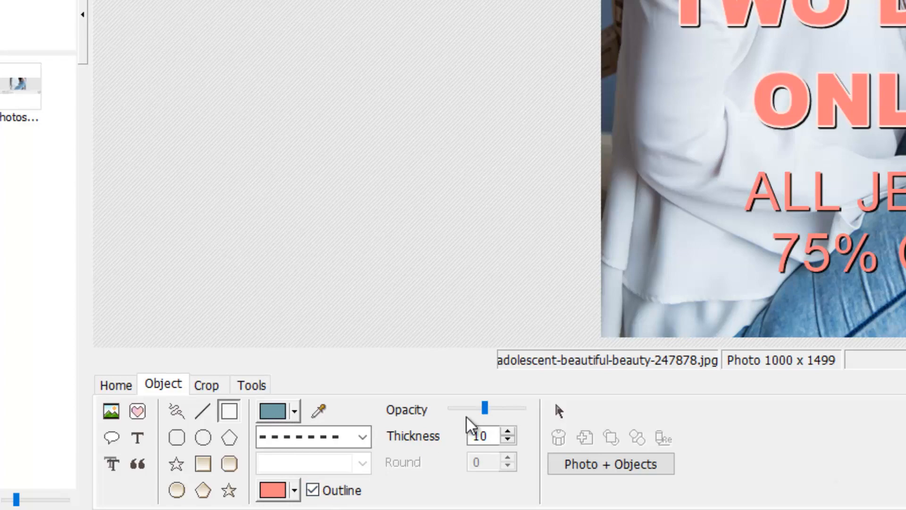
{"action": "left_click", "coordinate": [510, 431]}
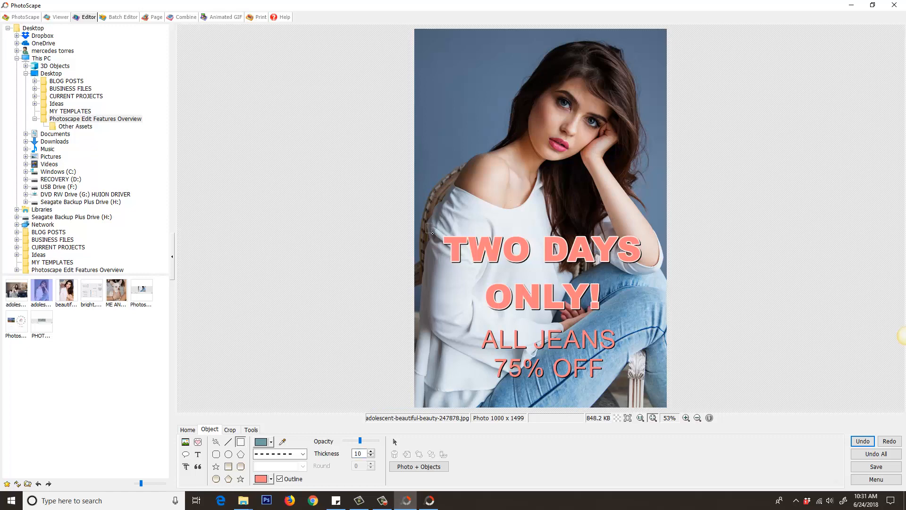
Step: Draw two dashed, outlined boxes around "TWO DAYS ONLY!", one at thickness 10 and one at full opacity with thickness 5
{"action": "left_click_drag", "start_coordinate": [451, 257], "coordinate": [655, 323]}
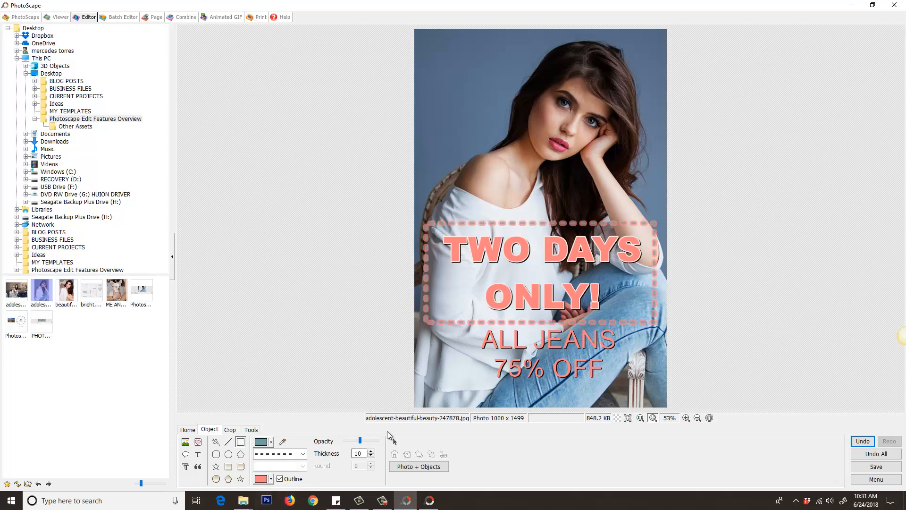
{"action": "left_click_drag", "start_coordinate": [366, 441], "coordinate": [377, 442]}
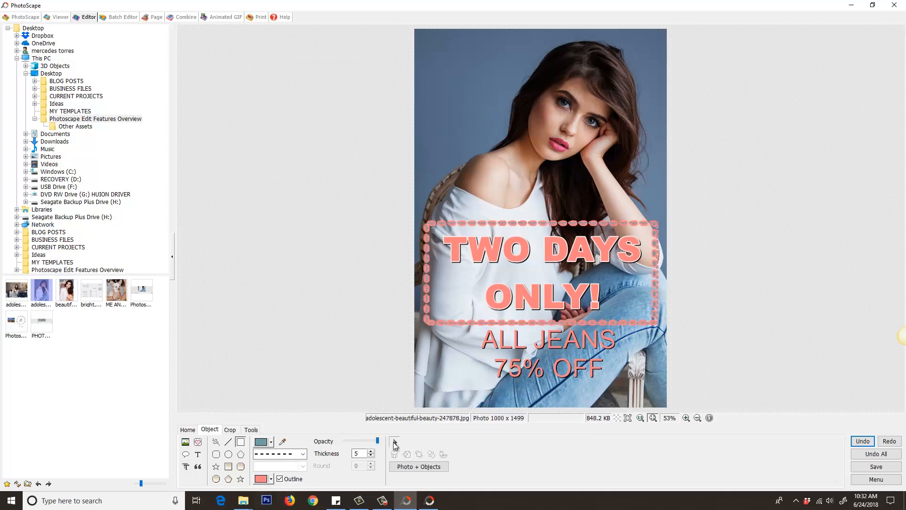
{"action": "left_click", "coordinate": [394, 441]}
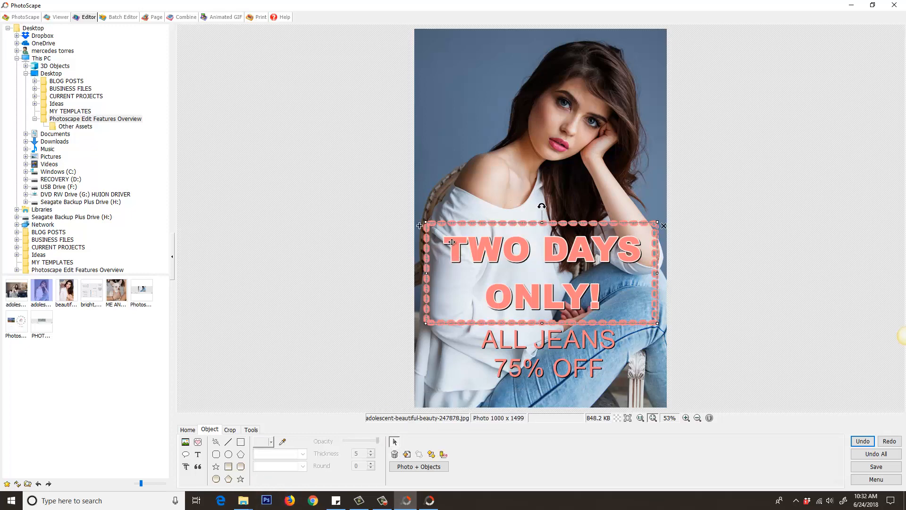
Step: Move the thinner dashed box up over the woman's face, and delete the thicker box around "TWO DAYS ONLY!"
{"action": "left_click", "coordinate": [448, 224]}
{"action": "left_click", "coordinate": [449, 224]}
{"action": "left_click_drag", "start_coordinate": [442, 222], "coordinate": [441, 77]}
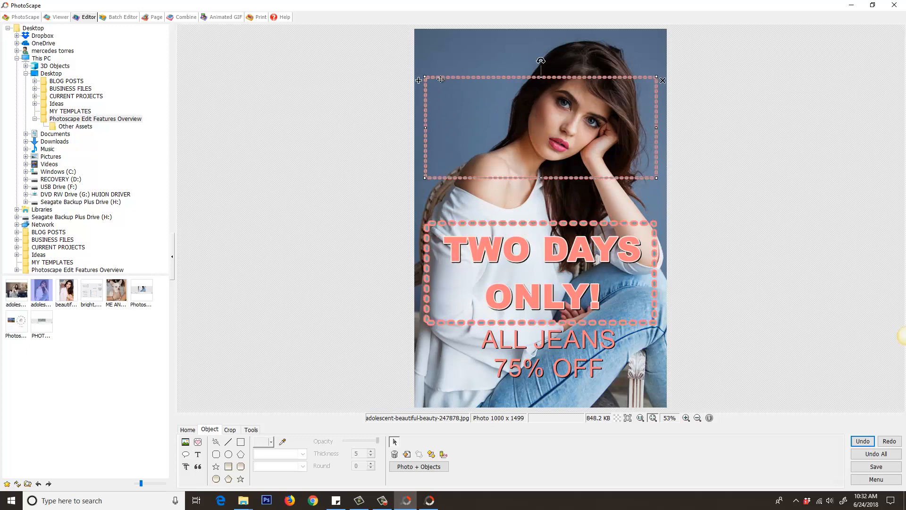
{"action": "left_click", "coordinate": [448, 223]}
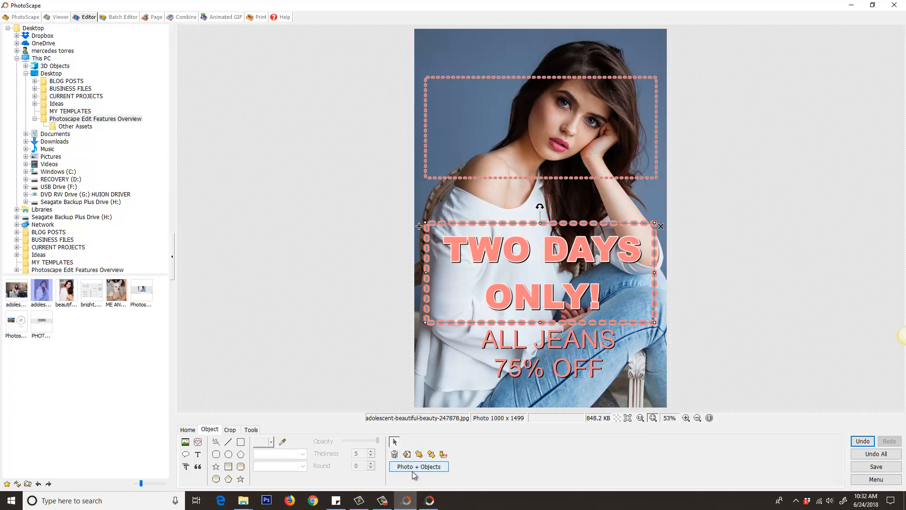
{"action": "left_click", "coordinate": [664, 229]}
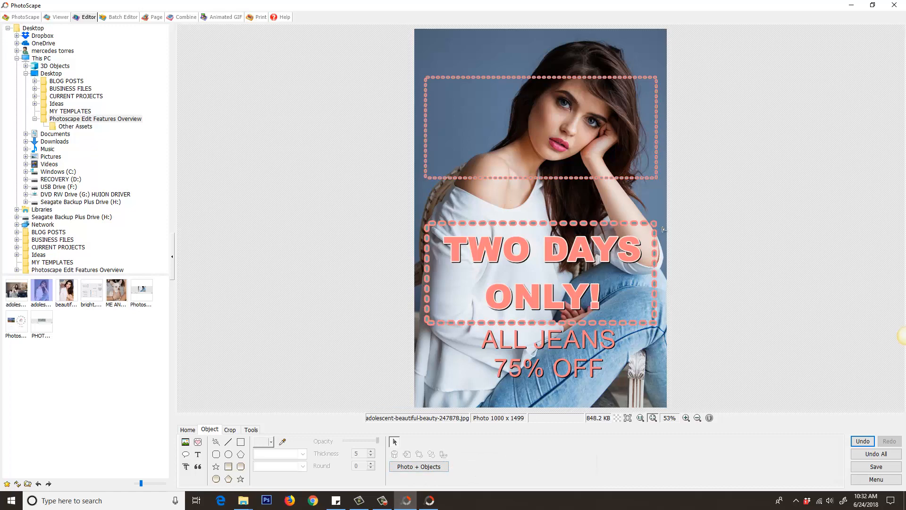
{"action": "key", "text": "Delete"}
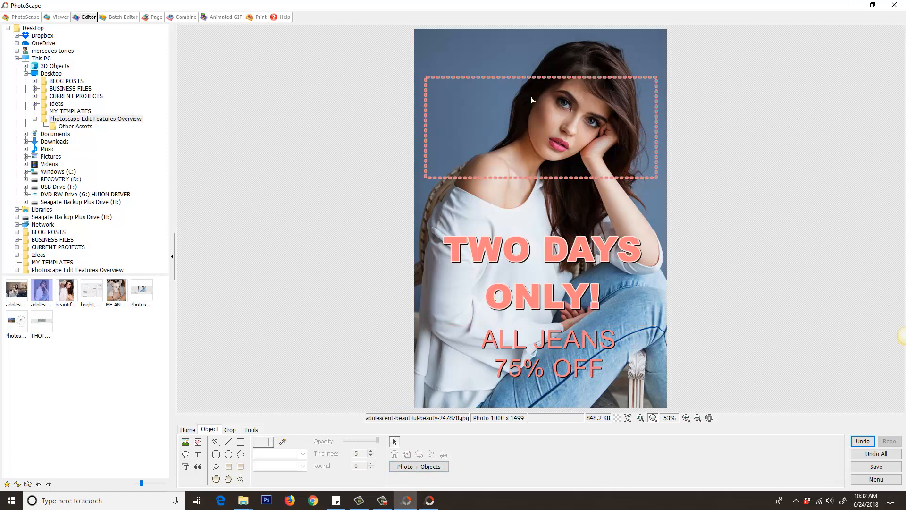
Step: Move the thin dashed box back around the "TWO DAYS ONLY!" text, and delete it
{"action": "left_click", "coordinate": [511, 177]}
{"action": "left_click_drag", "start_coordinate": [510, 80], "coordinate": [511, 223]}
{"action": "left_click", "coordinate": [724, 303]}
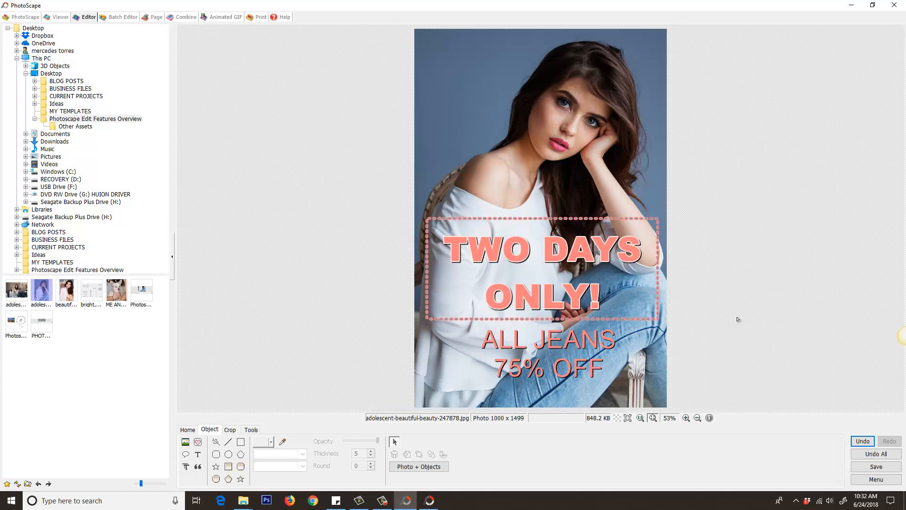
{"action": "left_click", "coordinate": [462, 321]}
{"action": "key", "text": "Delete"}
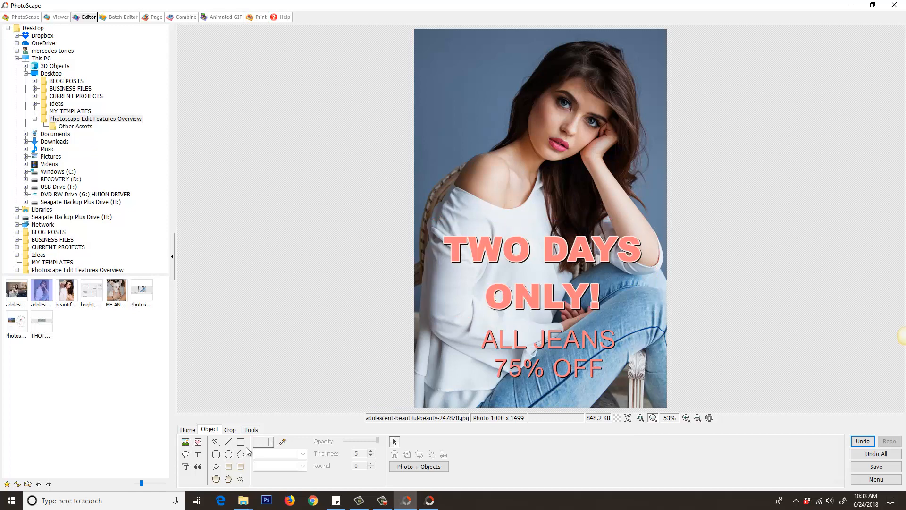
Step: Draw a filled teal box covering the "TWO DAYS ONLY!" text, and send the box behind the text
{"action": "left_click", "coordinate": [228, 467]}
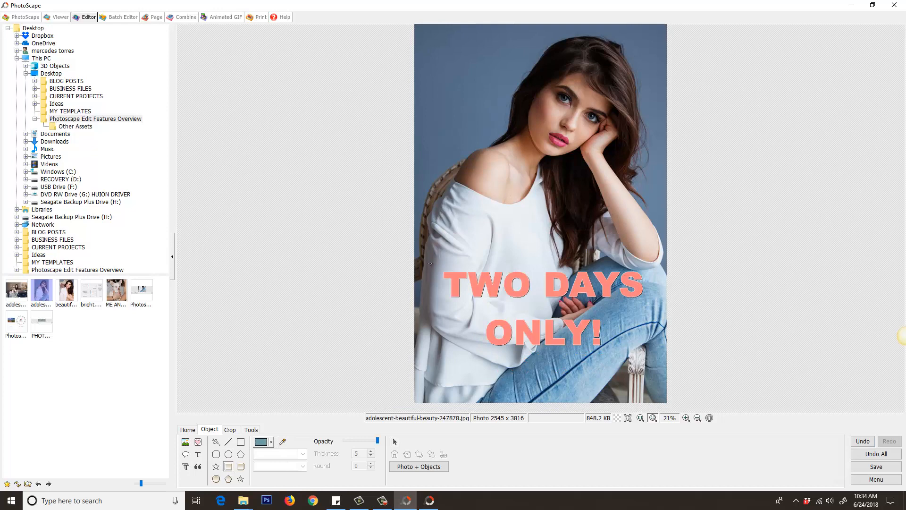
{"action": "left_click_drag", "start_coordinate": [429, 263], "coordinate": [657, 371]}
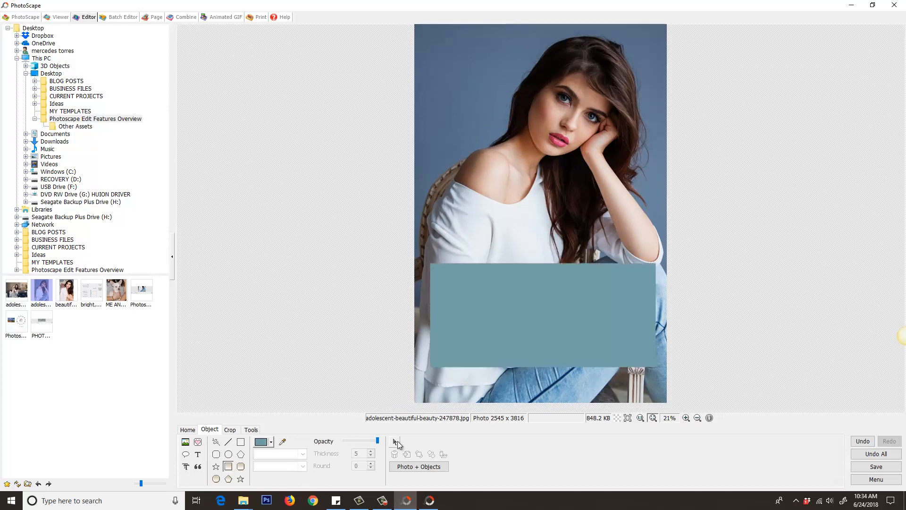
{"action": "left_click", "coordinate": [395, 440]}
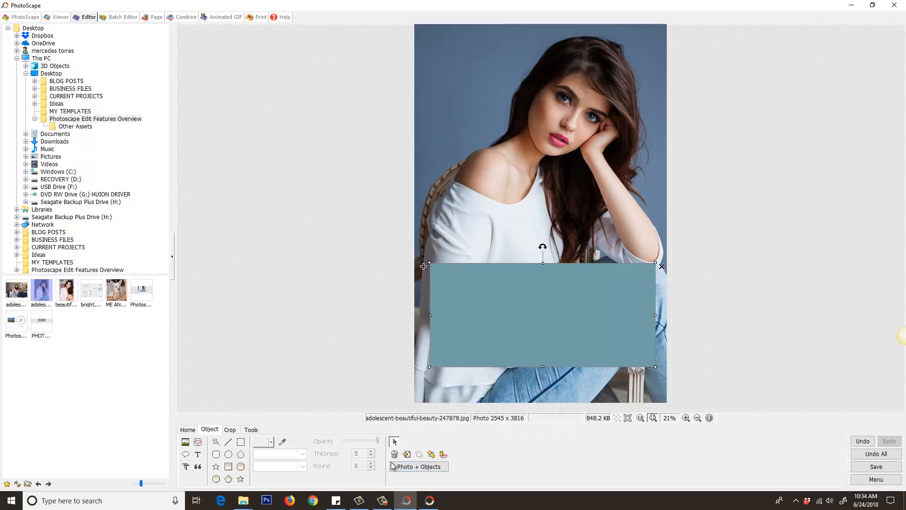
{"action": "left_click", "coordinate": [432, 455]}
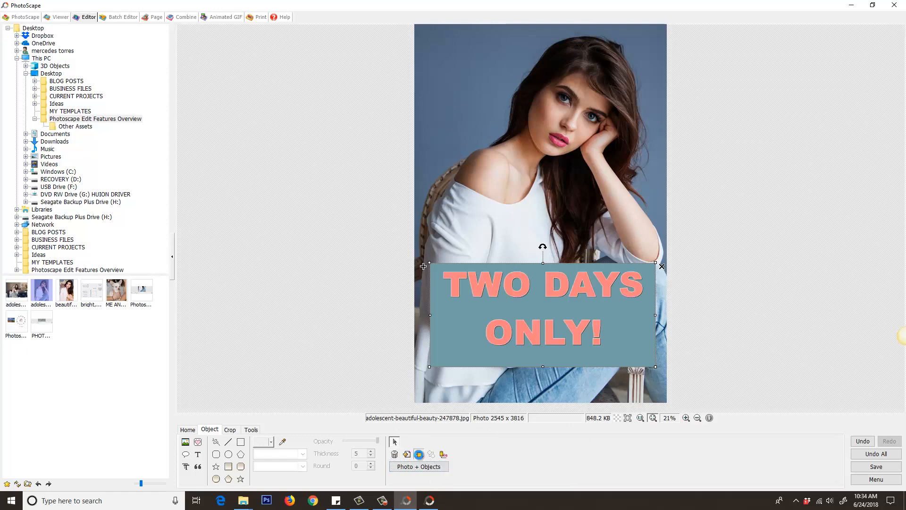
{"action": "left_click", "coordinate": [419, 455]}
{"action": "left_click", "coordinate": [432, 454]}
Step: Set the filled box's opacity to 160 and its fill color to light pink
{"action": "left_click", "coordinate": [443, 455]}
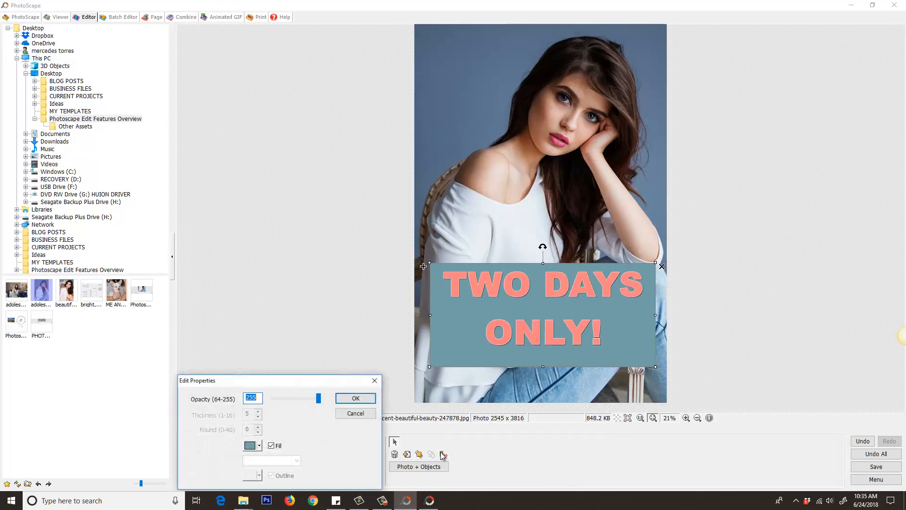
{"action": "left_click_drag", "start_coordinate": [319, 399], "coordinate": [295, 407]}
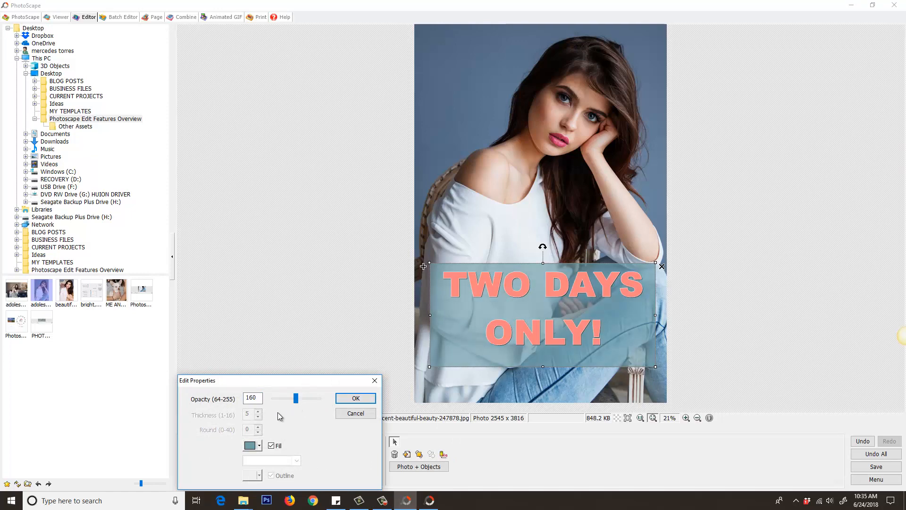
{"action": "left_click", "coordinate": [259, 445]}
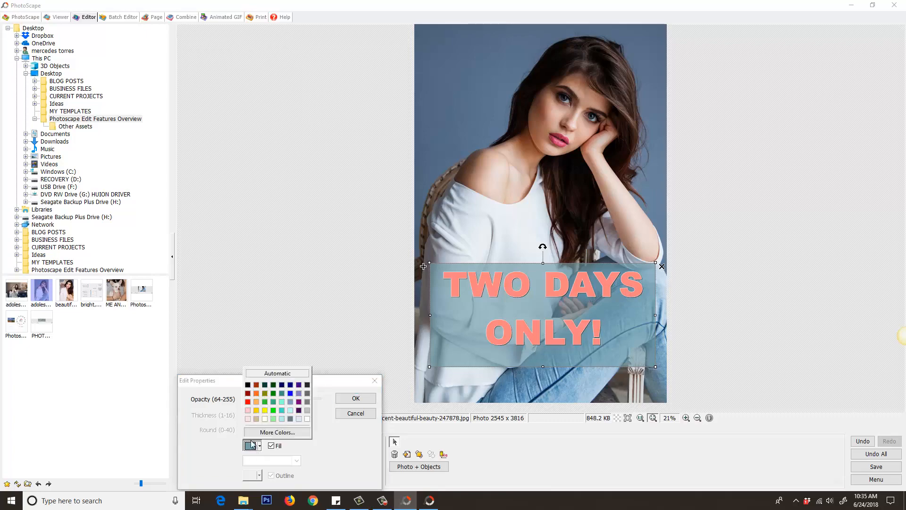
{"action": "left_click", "coordinate": [250, 414]}
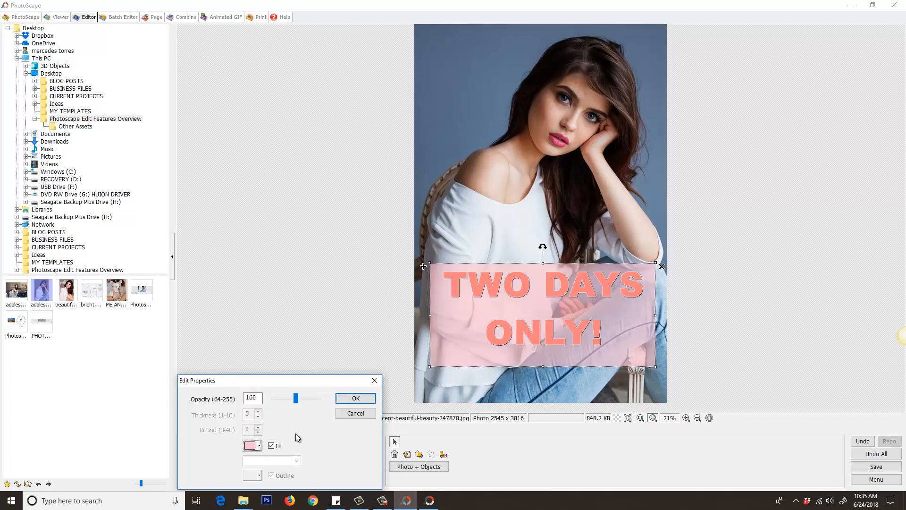
{"action": "left_click", "coordinate": [355, 398]}
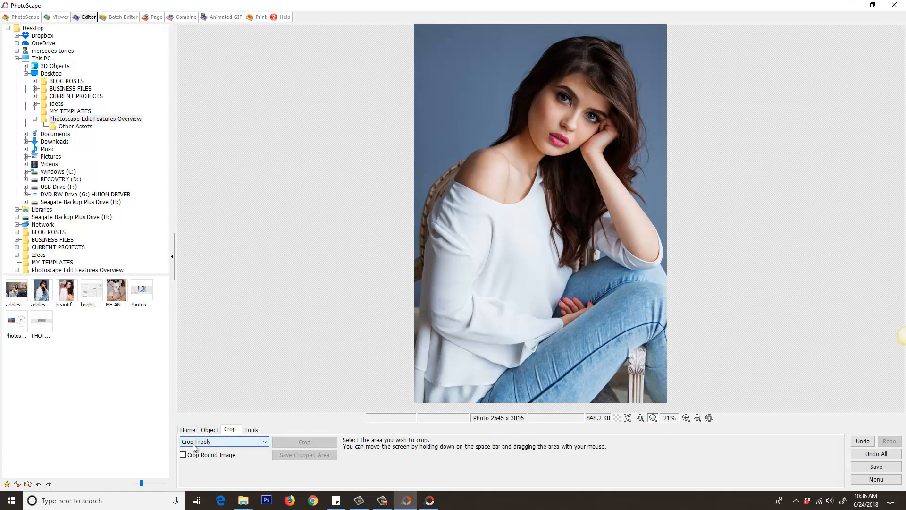
Step: Review the crop ratio options, try a free crop around the woman's head and shoulders, and undo it
{"action": "left_click", "coordinate": [265, 443]}
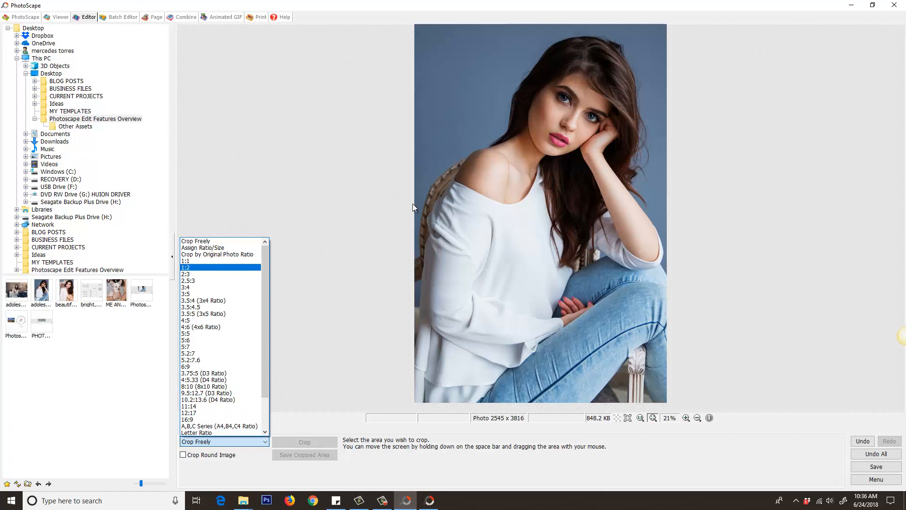
{"action": "left_click", "coordinate": [397, 68]}
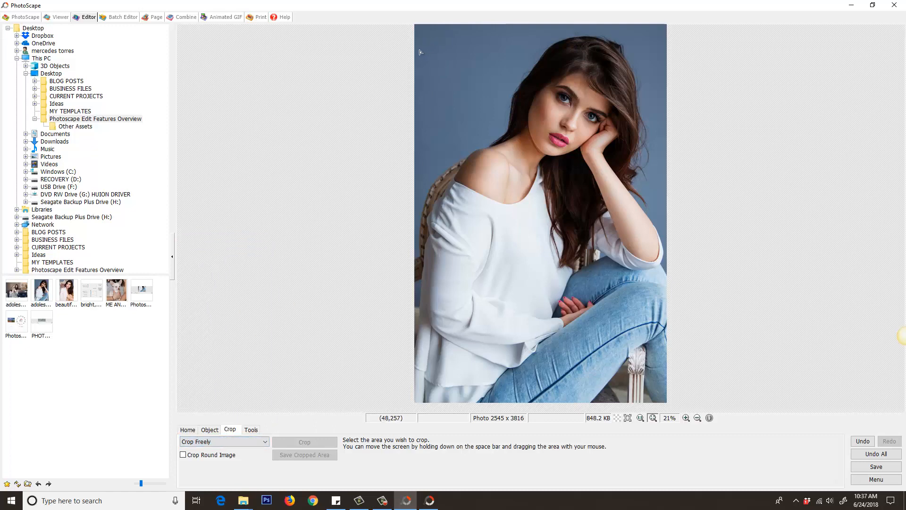
{"action": "left_click_drag", "start_coordinate": [431, 37], "coordinate": [658, 192]}
{"action": "double_click", "coordinate": [507, 76]}
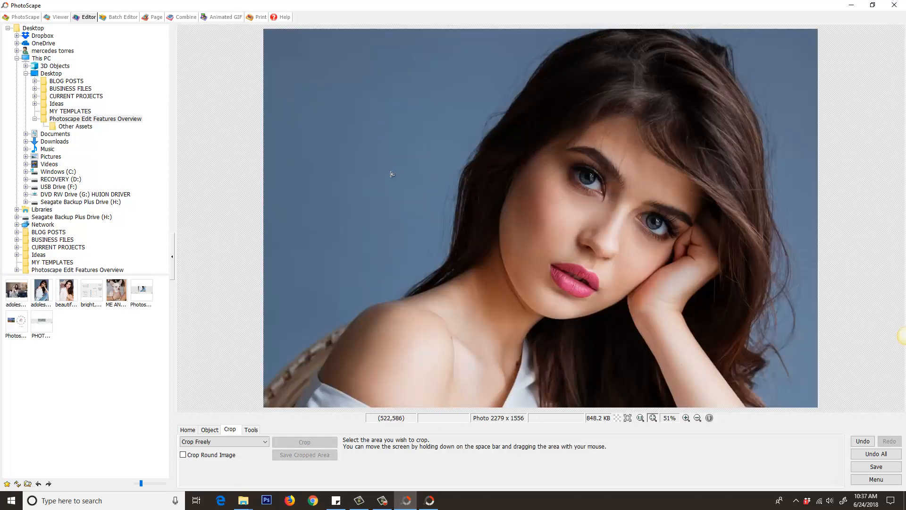
{"action": "key", "text": "ctrl+z"}
Step: Try a 1:1 crop around the woman's head and upper body, and undo it
{"action": "left_click", "coordinate": [224, 441]}
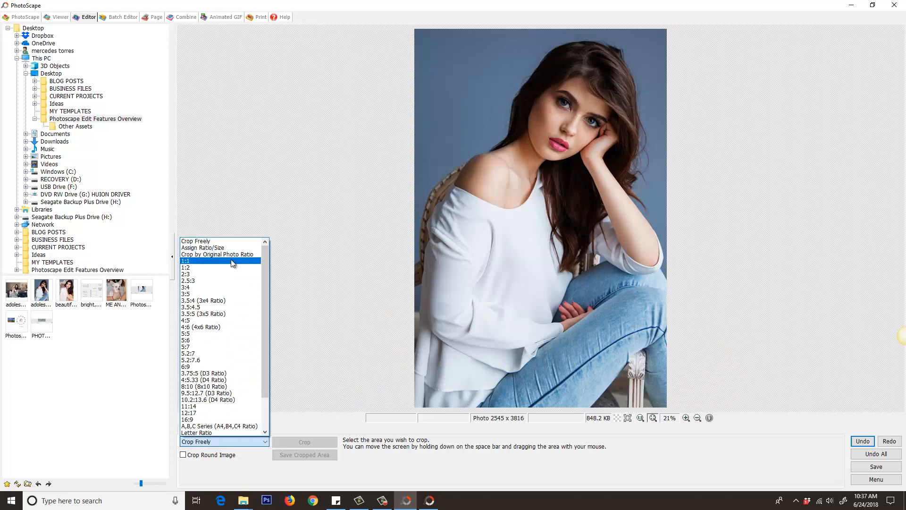
{"action": "left_click", "coordinate": [195, 261]}
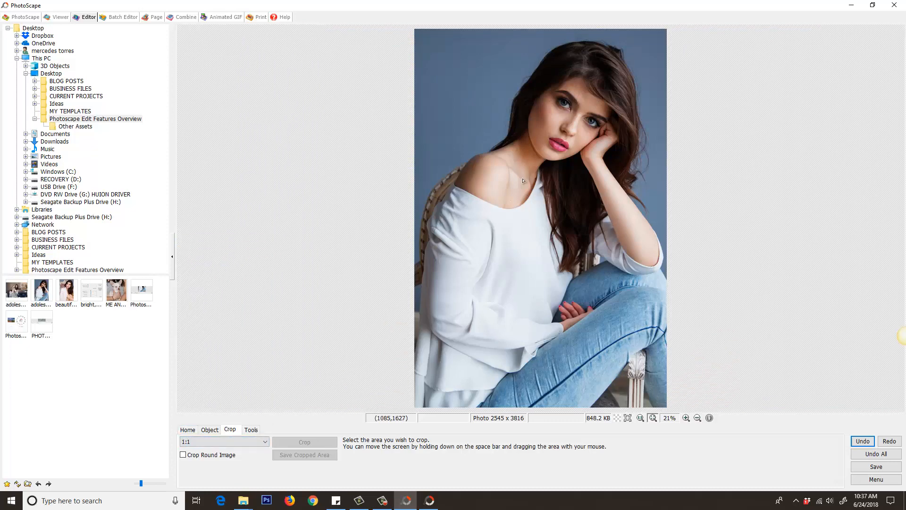
{"action": "left_click_drag", "start_coordinate": [427, 42], "coordinate": [651, 274]}
{"action": "double_click", "coordinate": [573, 202]}
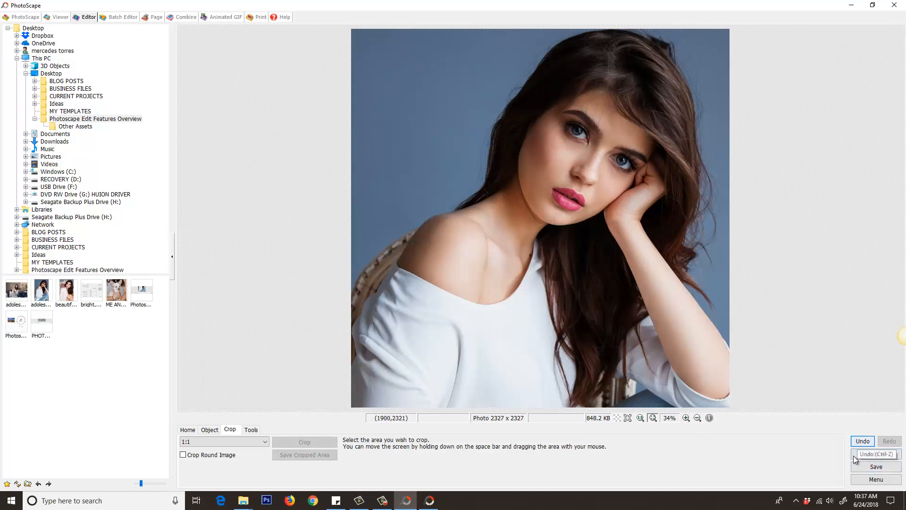
{"action": "left_click", "coordinate": [862, 441]}
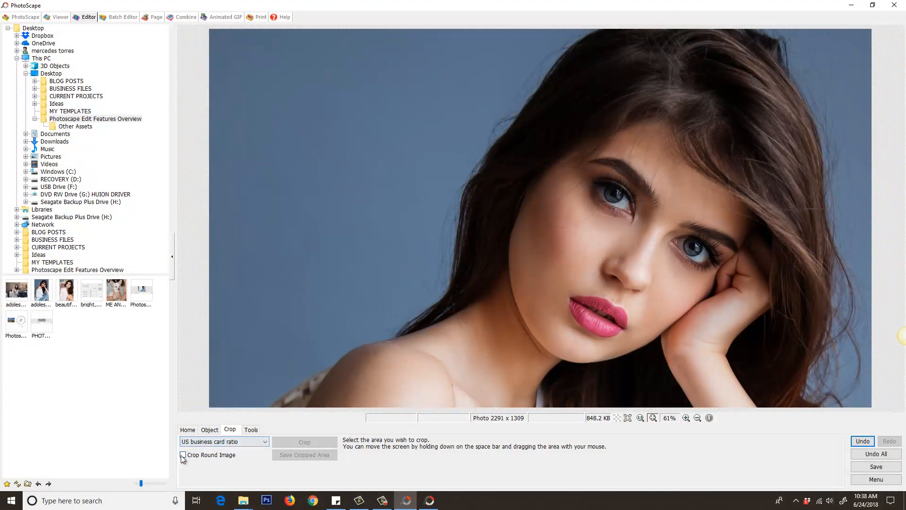
Step: Crop a round area about 1534 x 877 pixels over the woman's face, with a light pink background around it
{"action": "left_click", "coordinate": [184, 456]}
{"action": "left_click", "coordinate": [199, 467]}
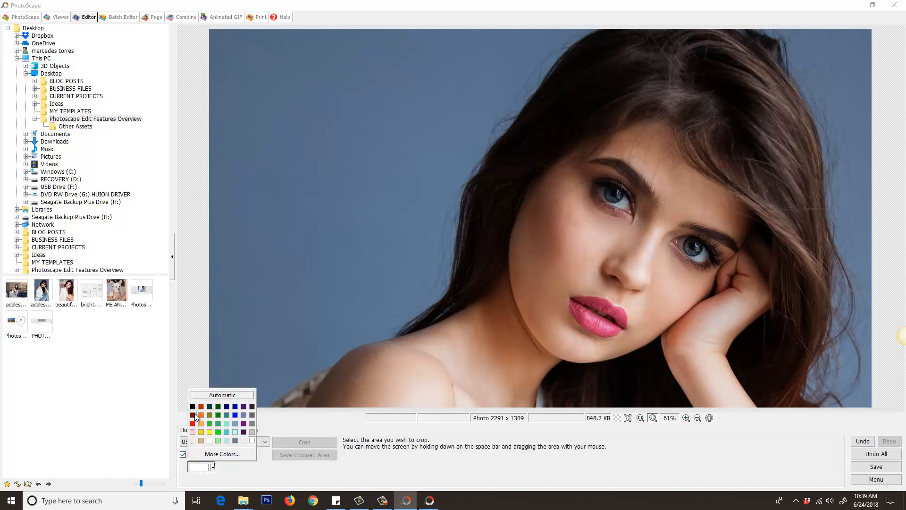
{"action": "left_click", "coordinate": [193, 432]}
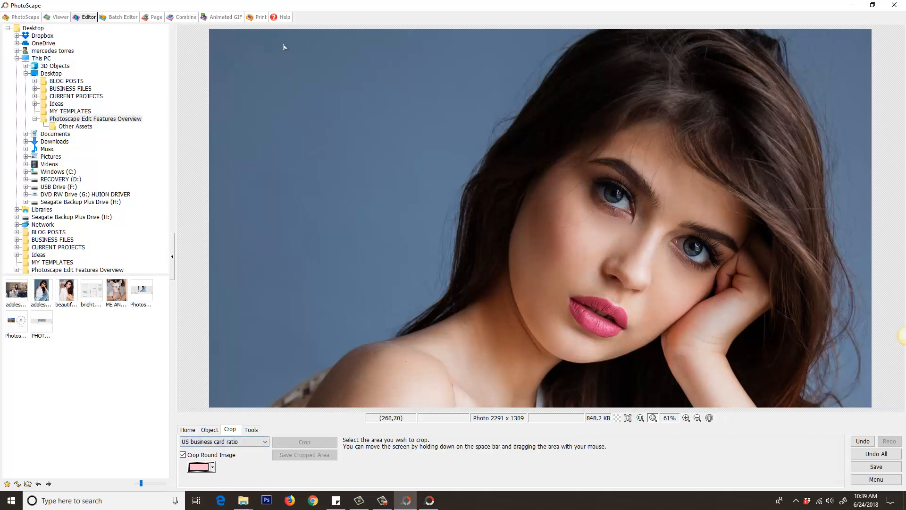
{"action": "left_click_drag", "start_coordinate": [428, 37], "coordinate": [721, 328]}
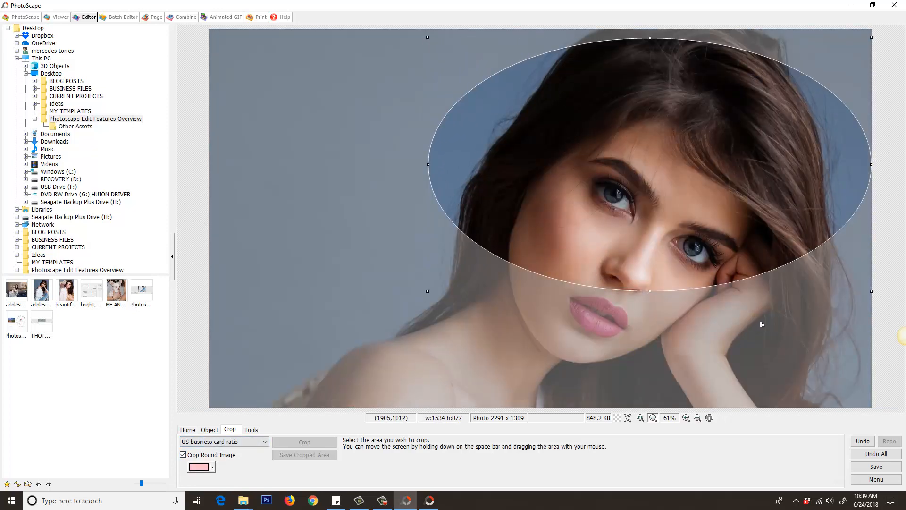
{"action": "double_click", "coordinate": [699, 229]}
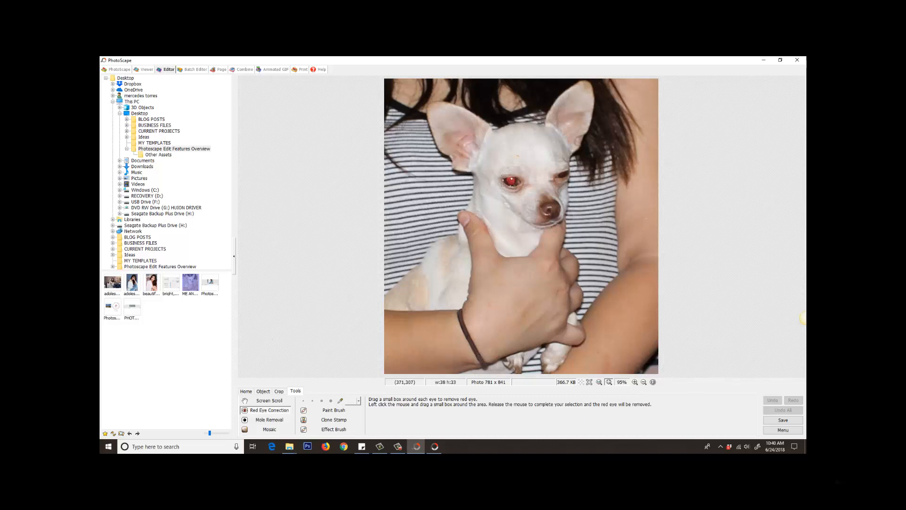
Step: Remove the red eye from the dog's red eye, and activate Mole Removal
{"action": "left_click_drag", "start_coordinate": [518, 189], "coordinate": [519, 188]}
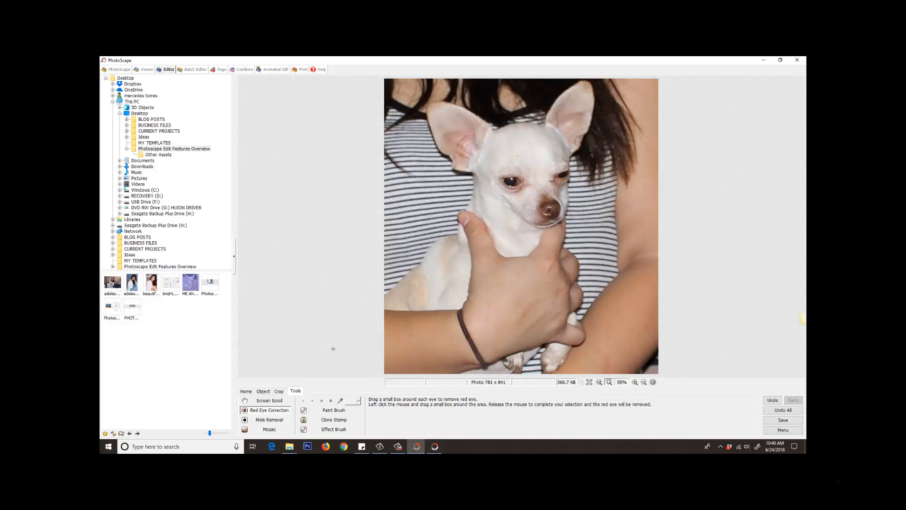
{"action": "left_click", "coordinate": [269, 420]}
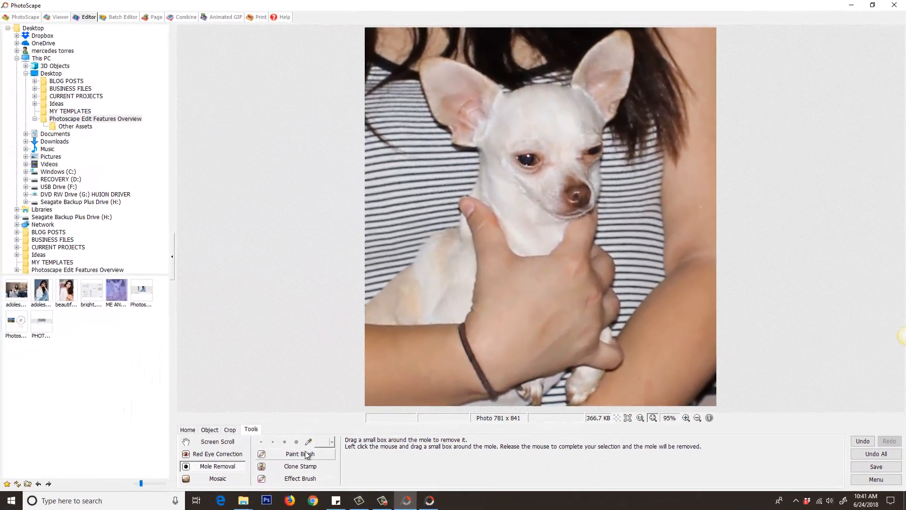
Step: Sample the skin color from the hand, paint a freehand stroke across the dog with the Paint Brush, and undo it
{"action": "left_click", "coordinate": [277, 474]}
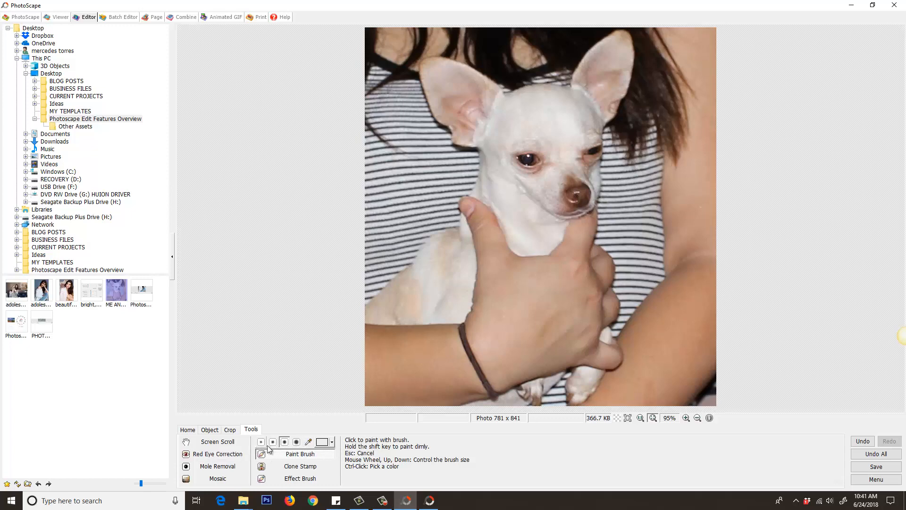
{"action": "left_click", "coordinate": [308, 441]}
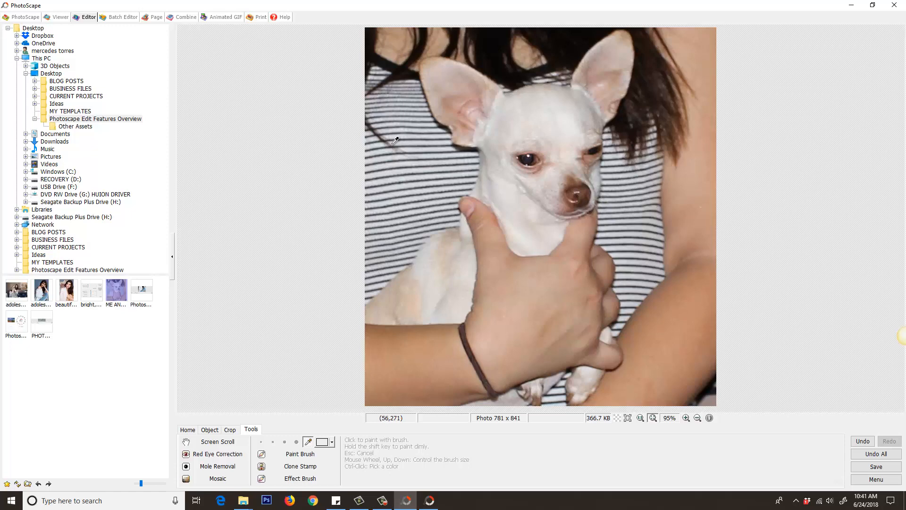
{"action": "left_click", "coordinate": [493, 332]}
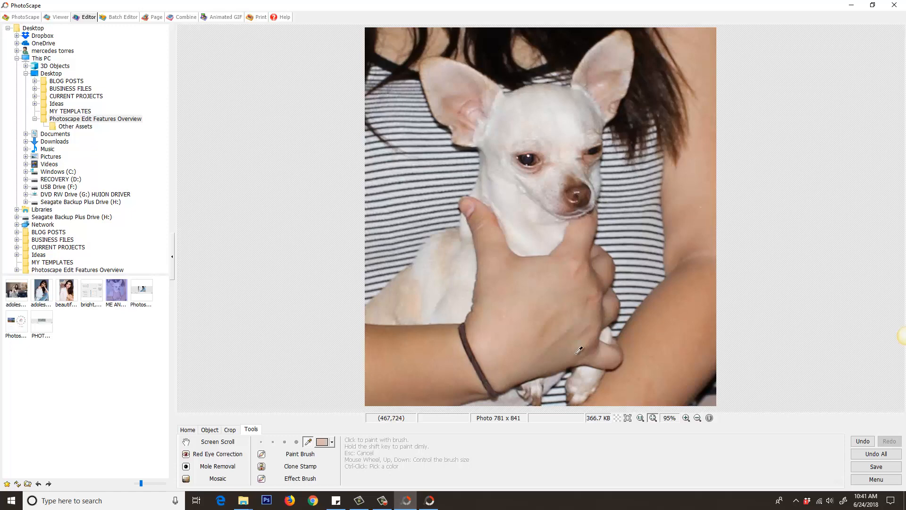
{"action": "left_click", "coordinate": [305, 455]}
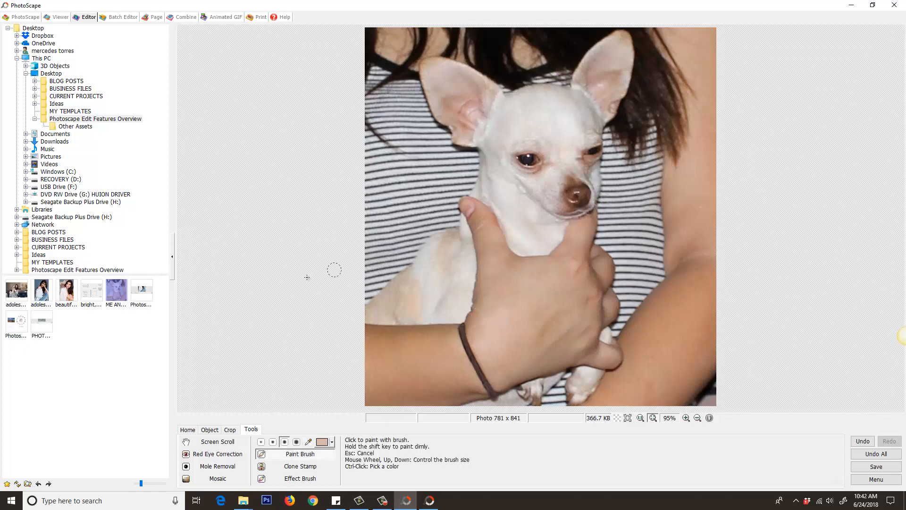
{"action": "mouse_move", "coordinate": [406, 296]}
{"action": "left_mouse_down"}
{"action": "mouse_move", "coordinate": [414, 172]}
{"action": "mouse_move", "coordinate": [458, 195]}
{"action": "mouse_move", "coordinate": [527, 150]}
{"action": "mouse_move", "coordinate": [529, 205]}
{"action": "left_mouse_up"}
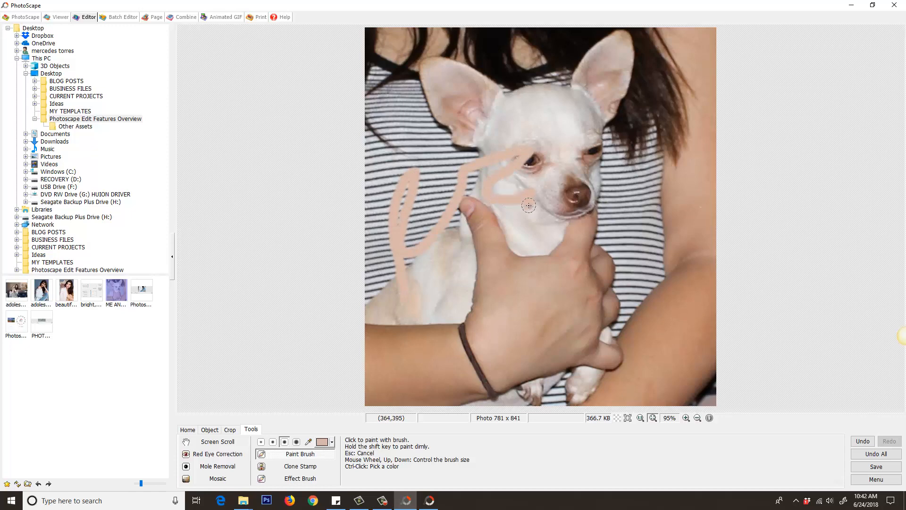
{"action": "left_click", "coordinate": [299, 467]}
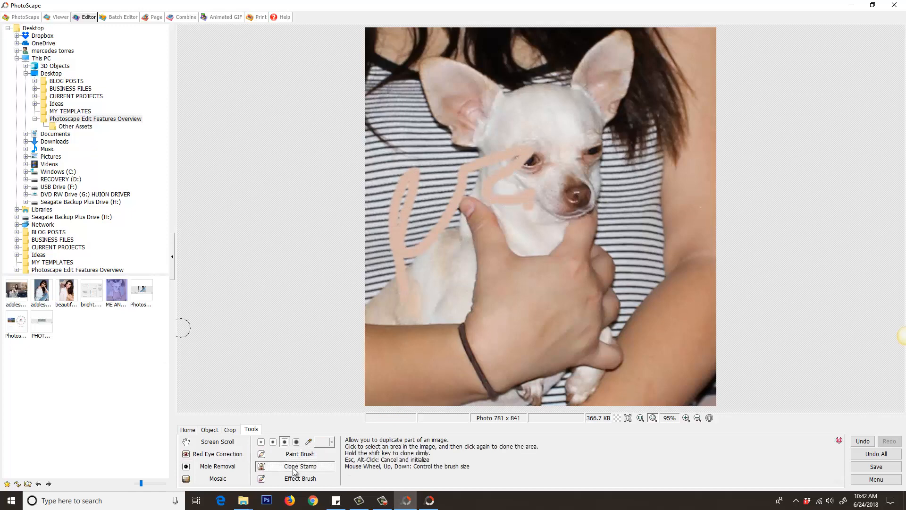
{"action": "left_click", "coordinate": [863, 440]}
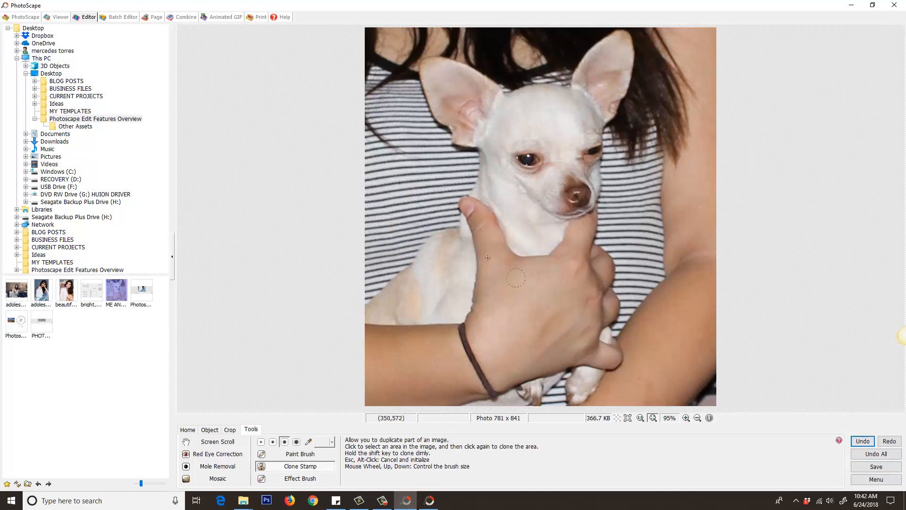
Step: Try to clone the striped shirt over the thumb beside the dog with the Clone Stamp, and undo the cloning
{"action": "left_click", "coordinate": [391, 166]}
{"action": "left_click", "coordinate": [398, 214]}
{"action": "mouse_move", "coordinate": [485, 219]}
{"action": "left_mouse_down"}
{"action": "mouse_move", "coordinate": [490, 263]}
{"action": "mouse_move", "coordinate": [484, 222]}
{"action": "mouse_move", "coordinate": [482, 244]}
{"action": "mouse_move", "coordinate": [483, 223]}
{"action": "mouse_move", "coordinate": [465, 233]}
{"action": "mouse_move", "coordinate": [475, 226]}
{"action": "mouse_move", "coordinate": [469, 204]}
{"action": "mouse_move", "coordinate": [444, 212]}
{"action": "left_mouse_up"}
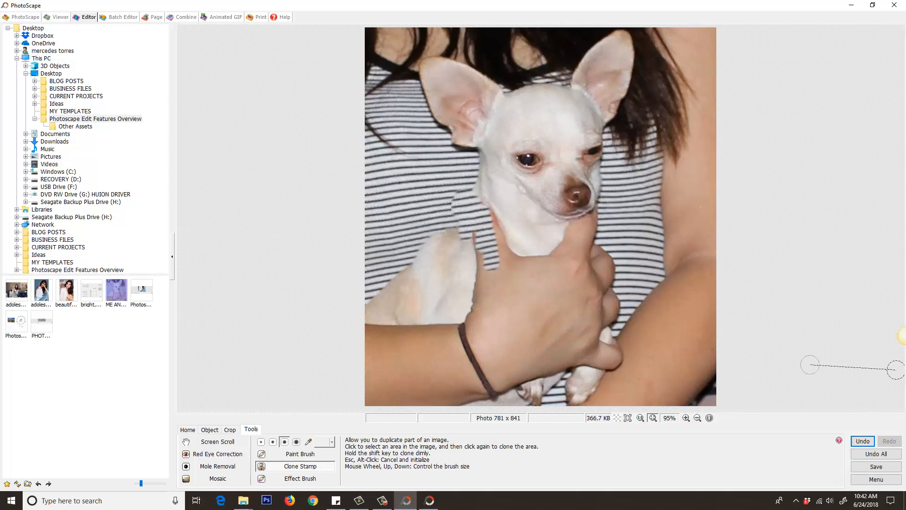
{"action": "left_click", "coordinate": [864, 442]}
{"action": "left_click", "coordinate": [864, 442]}
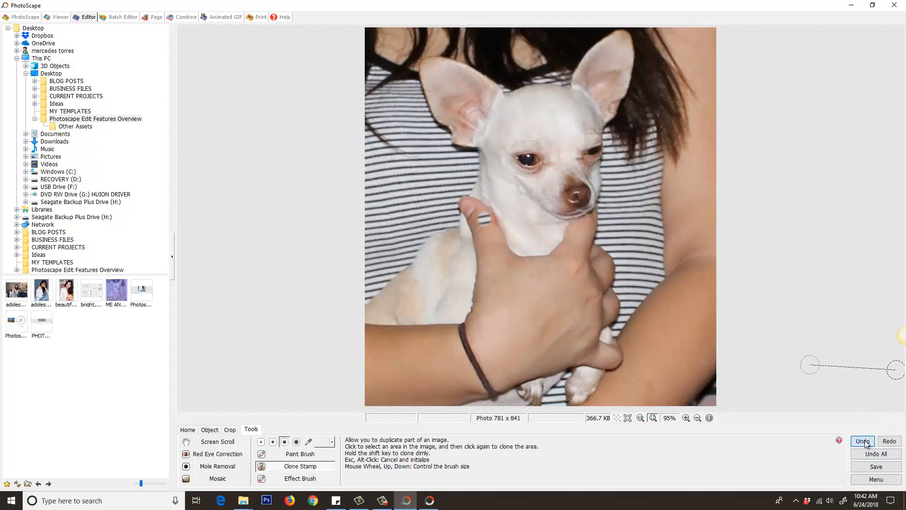
Step: Review the Effect Brush's effects, and open the photo of the woman holding a yellow card without saving the dog photo
{"action": "left_click", "coordinate": [299, 478]}
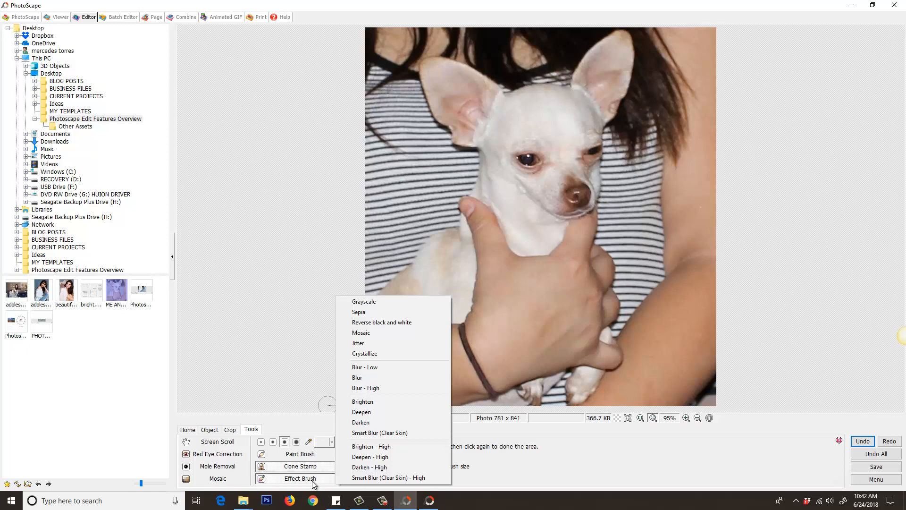
{"action": "left_click", "coordinate": [313, 481]}
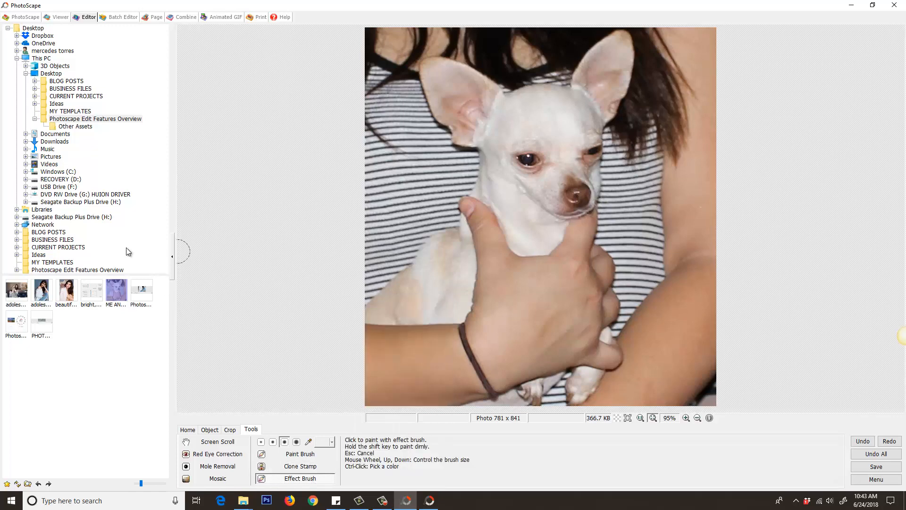
{"action": "left_click", "coordinate": [15, 291]}
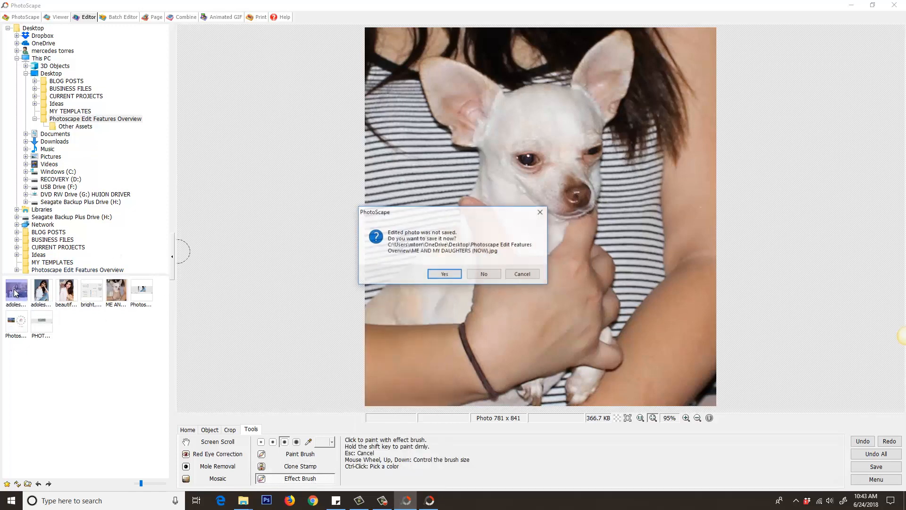
{"action": "left_click", "coordinate": [485, 277]}
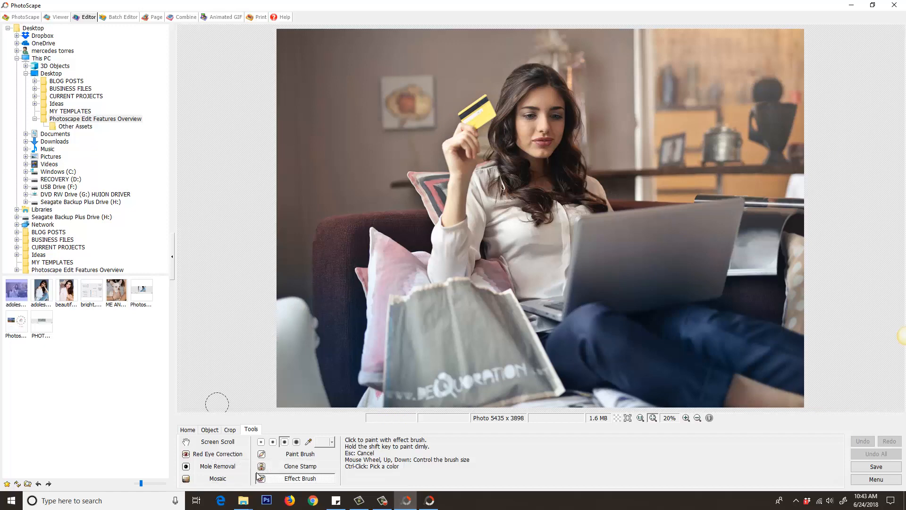
Step: Pixelate the yellow card in the woman's hand with the Mosaic - High effect, and undo it
{"action": "left_click", "coordinate": [222, 479]}
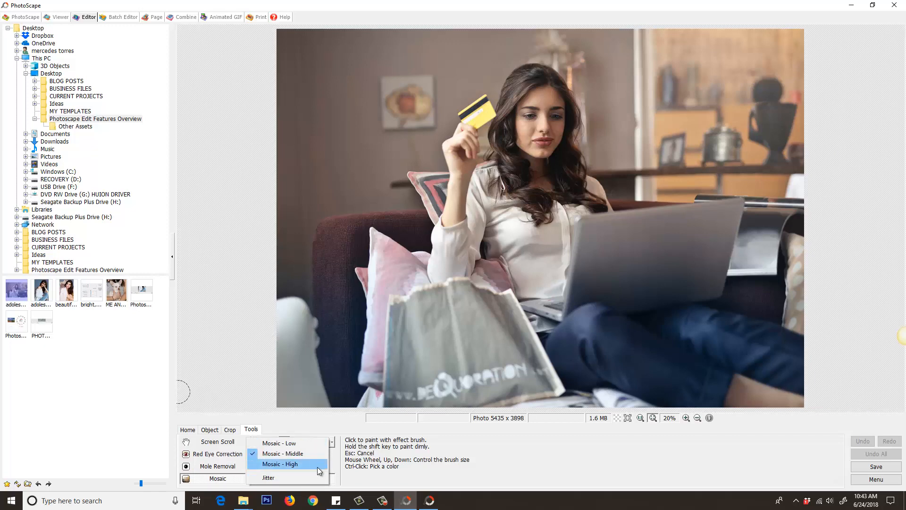
{"action": "left_click", "coordinate": [291, 467]}
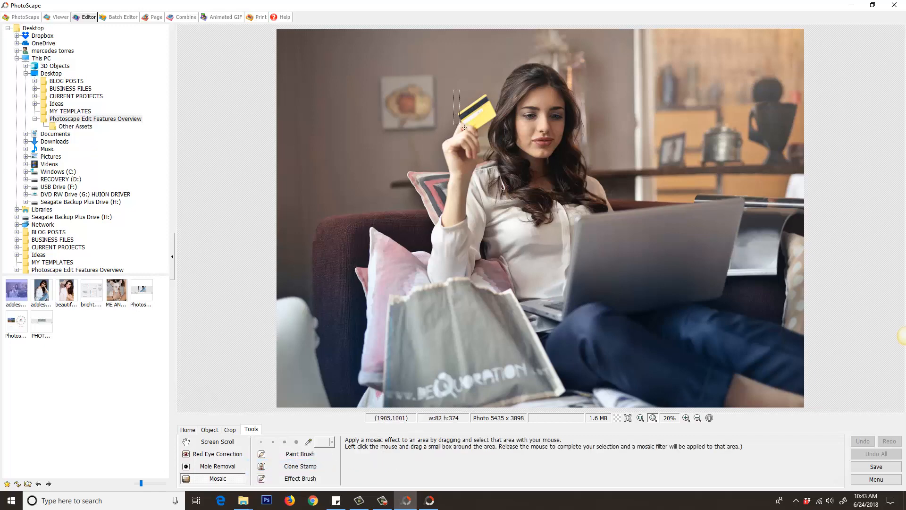
{"action": "left_click_drag", "start_coordinate": [454, 89], "coordinate": [499, 132]}
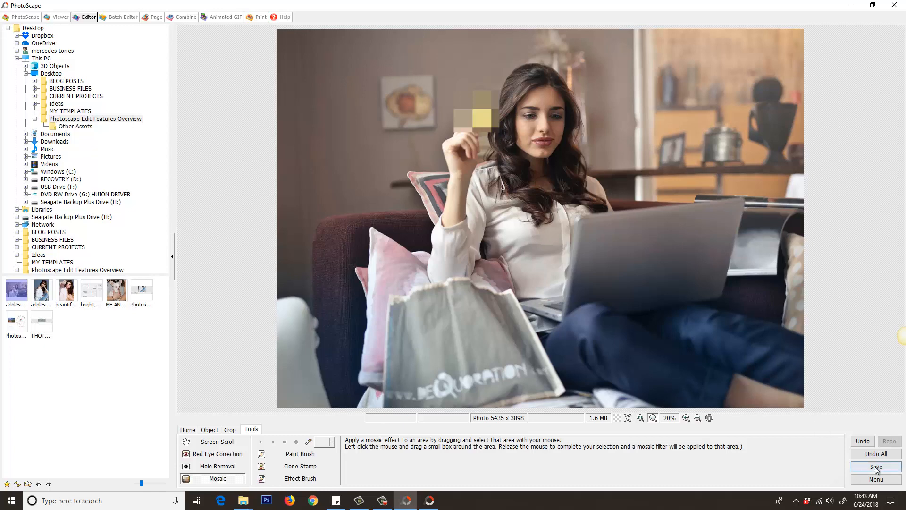
{"action": "left_click", "coordinate": [863, 440]}
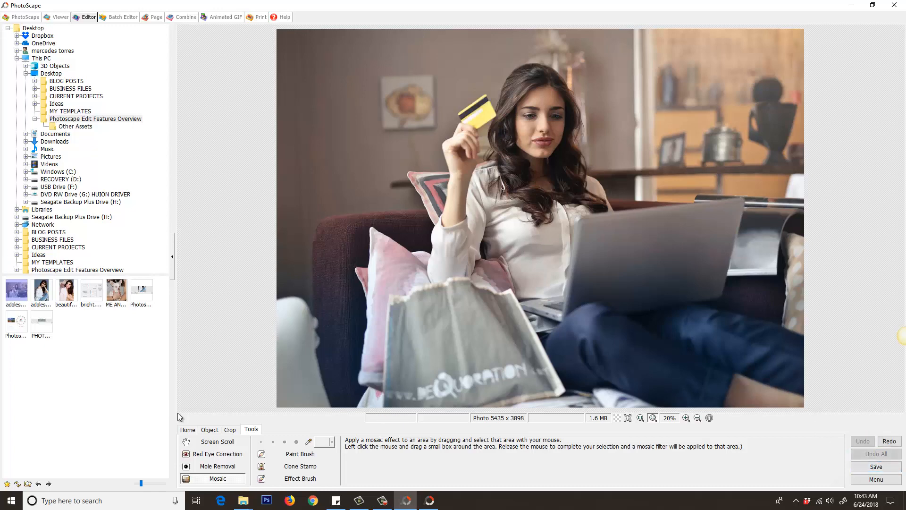
Step: Apply the Mosaic - Low effect over the yellow card, and undo the pixelation
{"action": "left_click", "coordinate": [224, 479]}
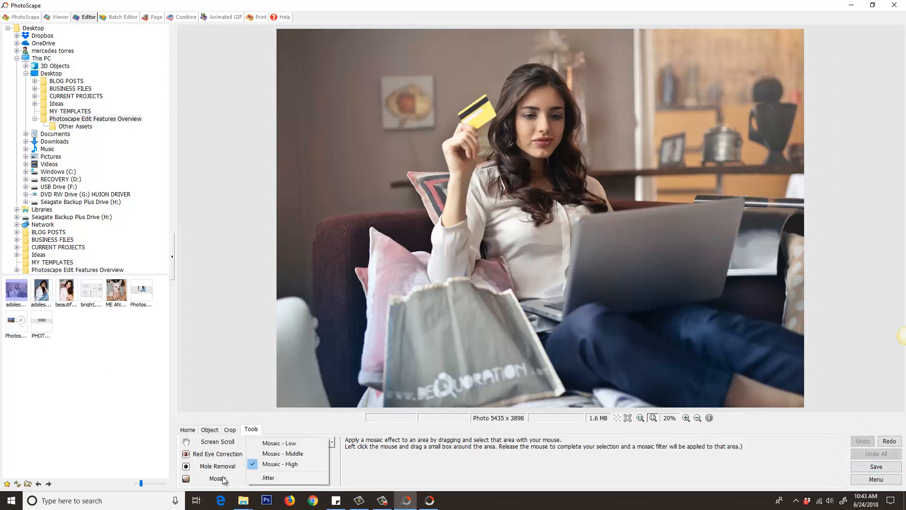
{"action": "left_click", "coordinate": [283, 443]}
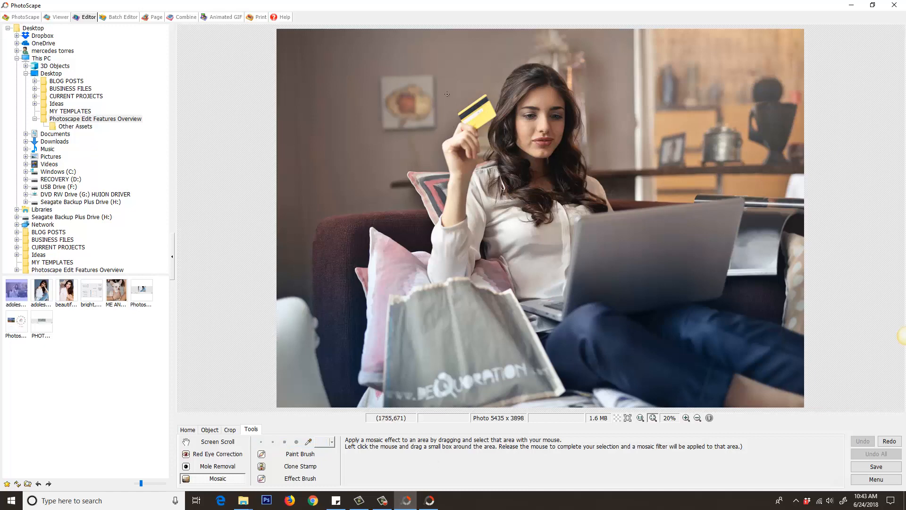
{"action": "left_click_drag", "start_coordinate": [447, 94], "coordinate": [498, 135]}
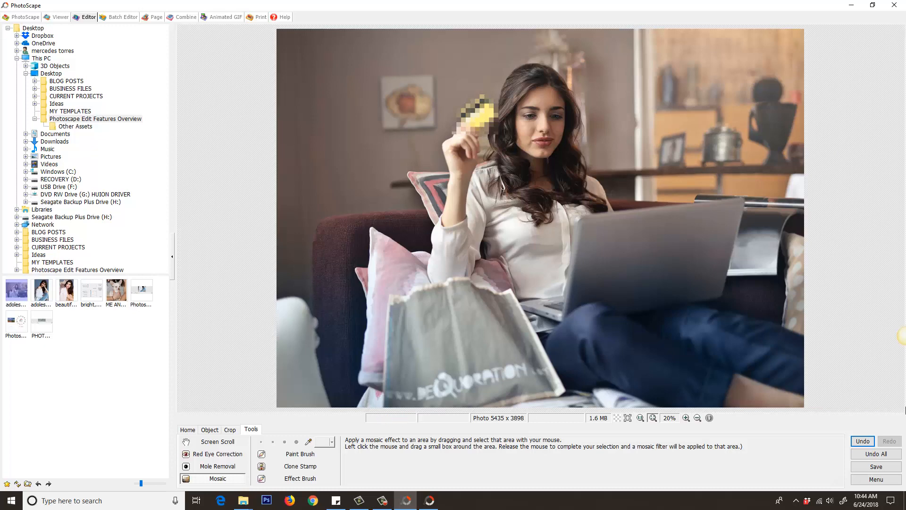
{"action": "left_click", "coordinate": [863, 442]}
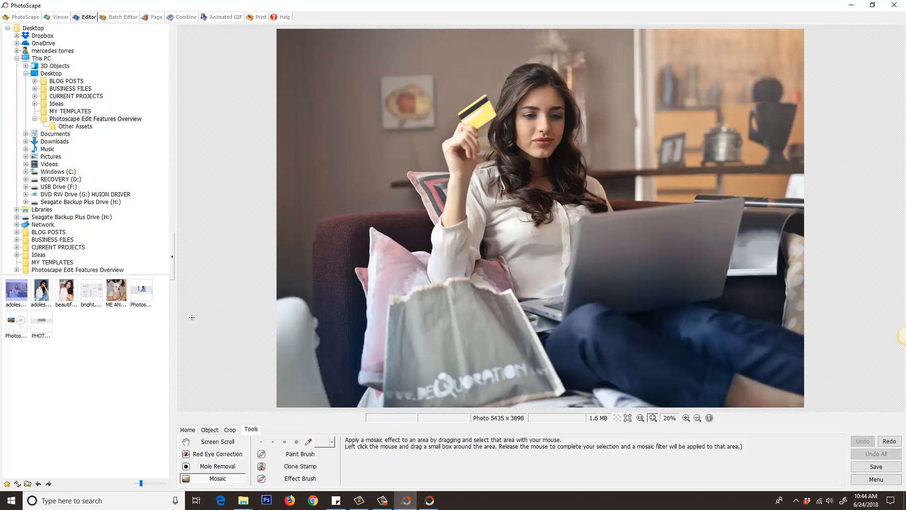
Step: Obscure the lettering on the shopping bag with the Jitter effect
{"action": "left_click", "coordinate": [215, 482]}
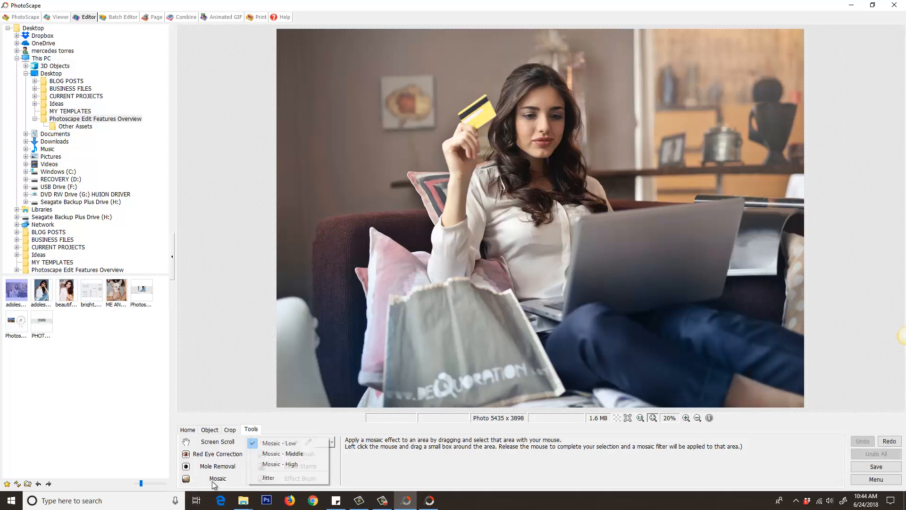
{"action": "left_click", "coordinate": [271, 478]}
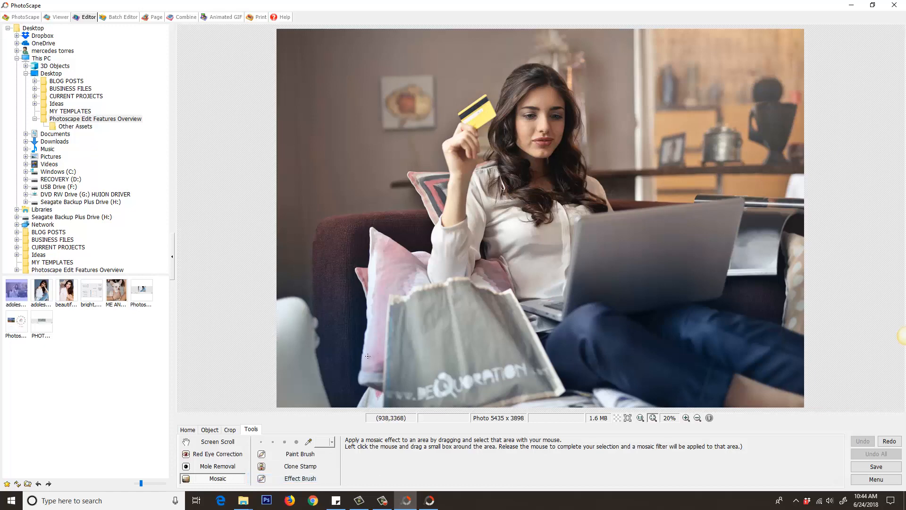
{"action": "left_click_drag", "start_coordinate": [368, 356], "coordinate": [558, 405]}
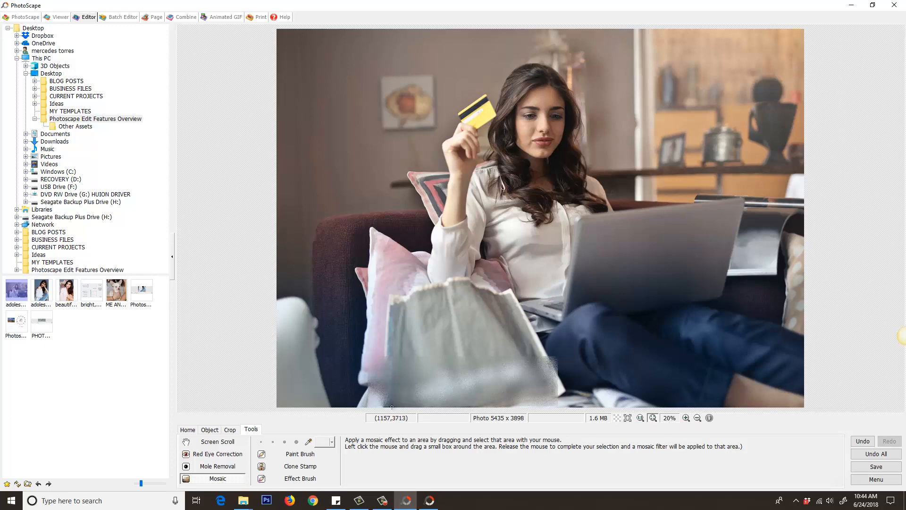
Step: Activate the Effect Brush with the Brighten effect
{"action": "left_click", "coordinate": [231, 479]}
{"action": "left_click", "coordinate": [375, 477]}
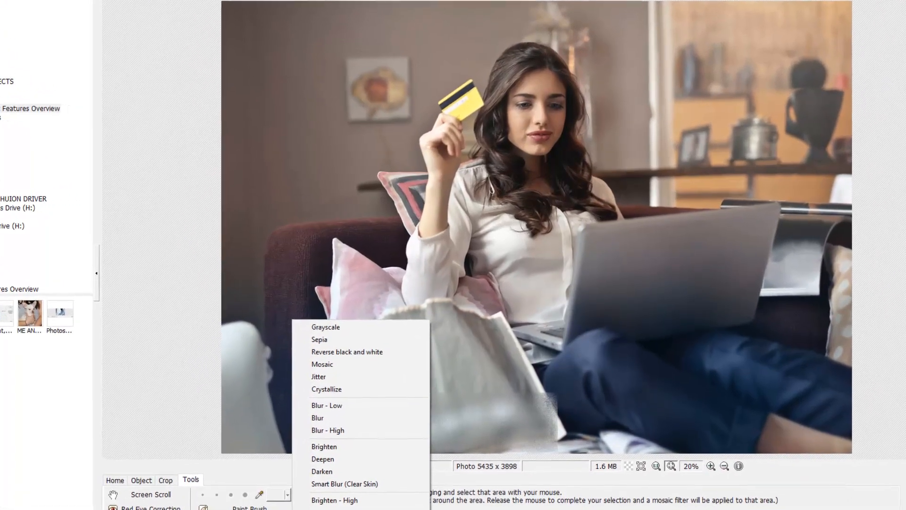
{"action": "left_click", "coordinate": [311, 469]}
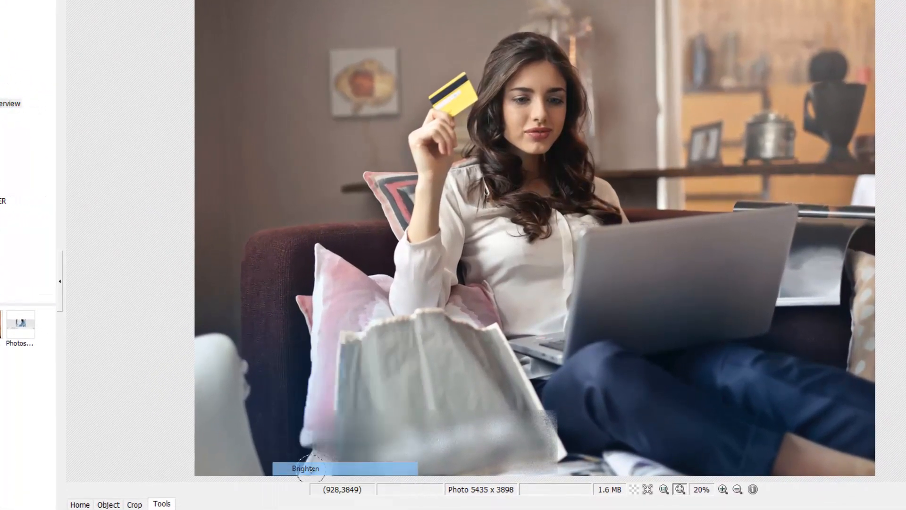